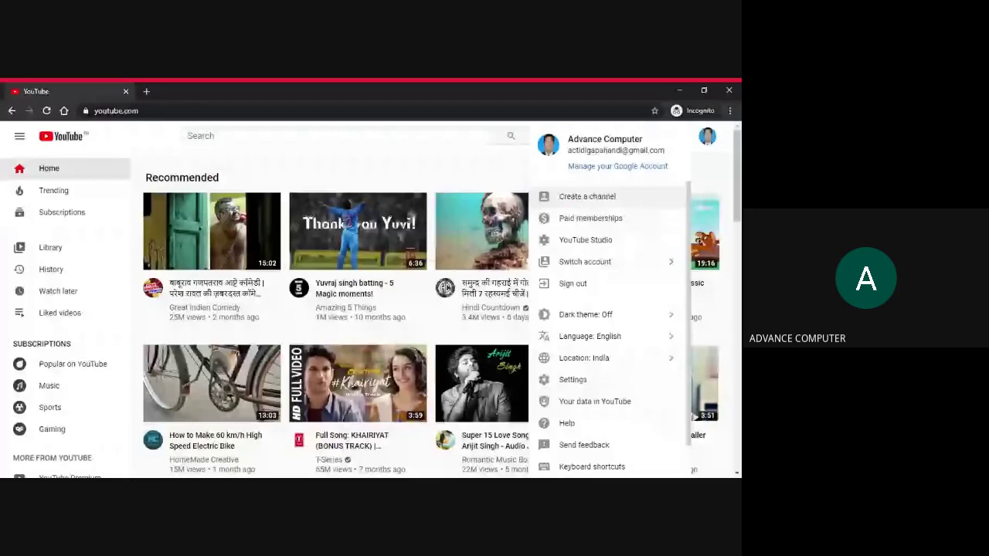
# - Create a new YouTube channel using the name and picture of the Google account
pyautogui.click(569, 204)
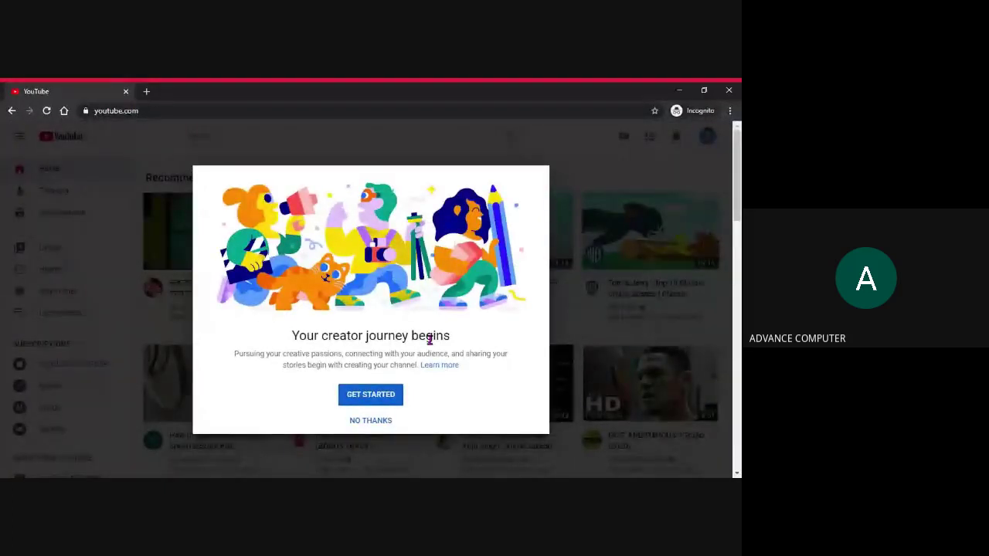
pyautogui.click(368, 399)
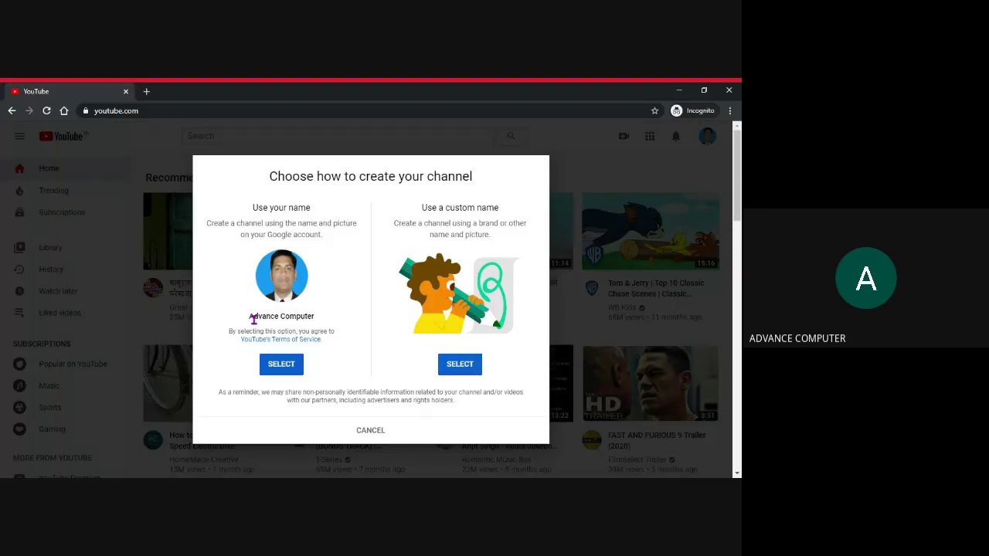
pyautogui.moveTo(248, 317); pyautogui.dragTo(318, 319)
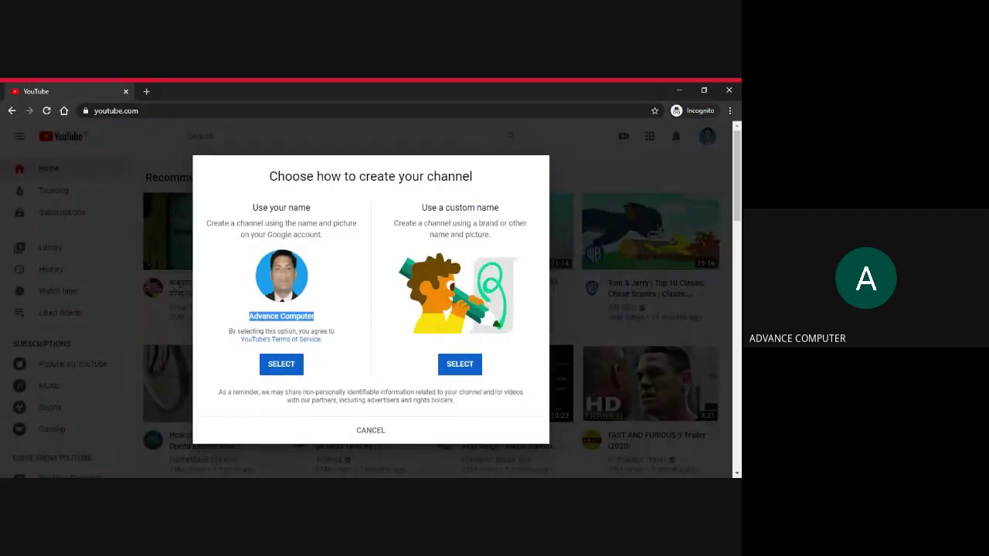
pyautogui.click(282, 369)
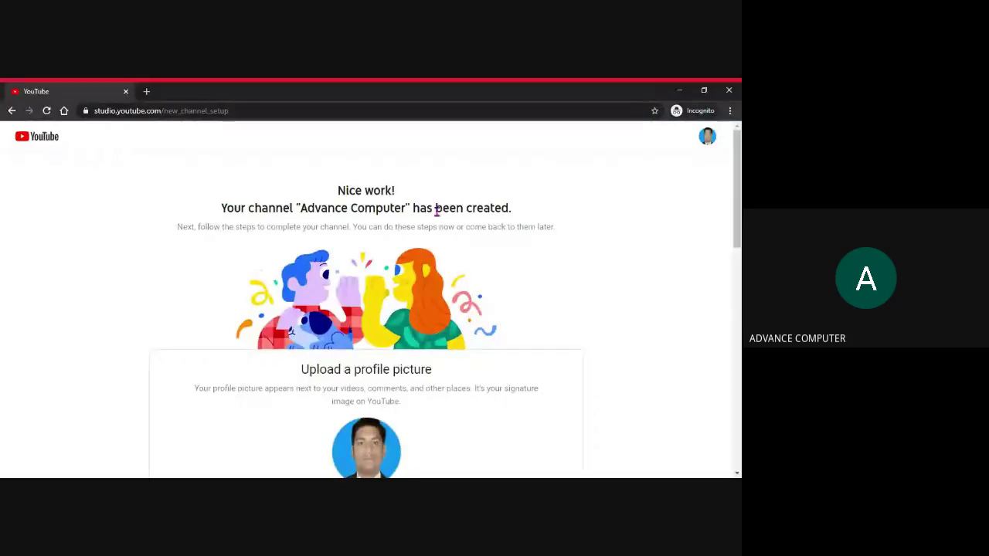
# - Copy the address actidigapahandi.com from a new browser tab into the URL of the channel's "My website" custom link
pyautogui.scroll(-3, 441, 212)
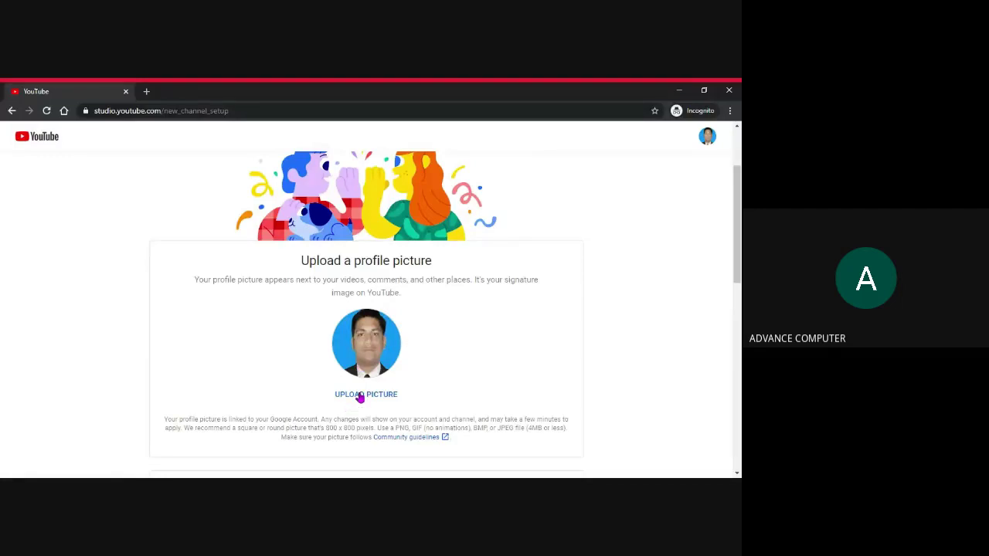
pyautogui.scroll(-2, 359, 398)
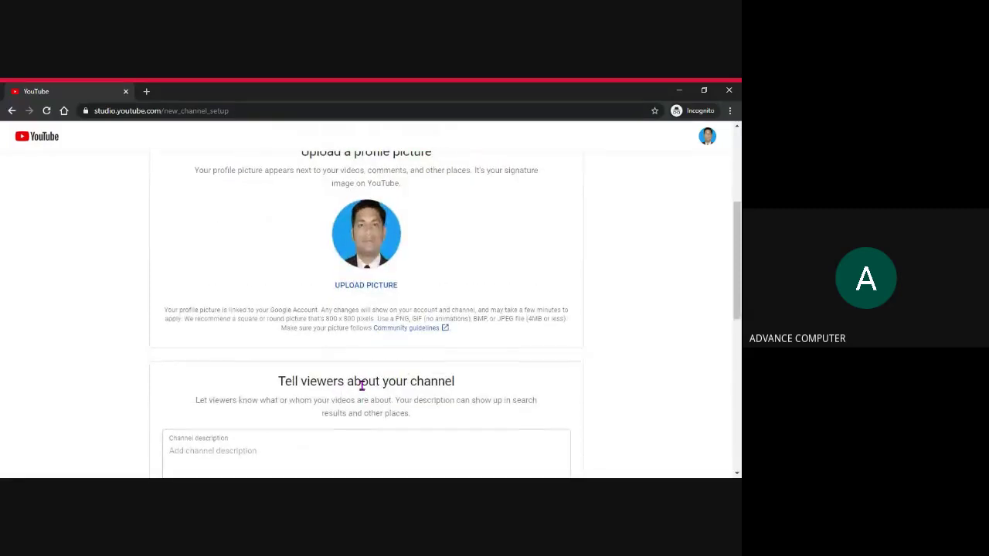
pyautogui.scroll(-1, 361, 384)
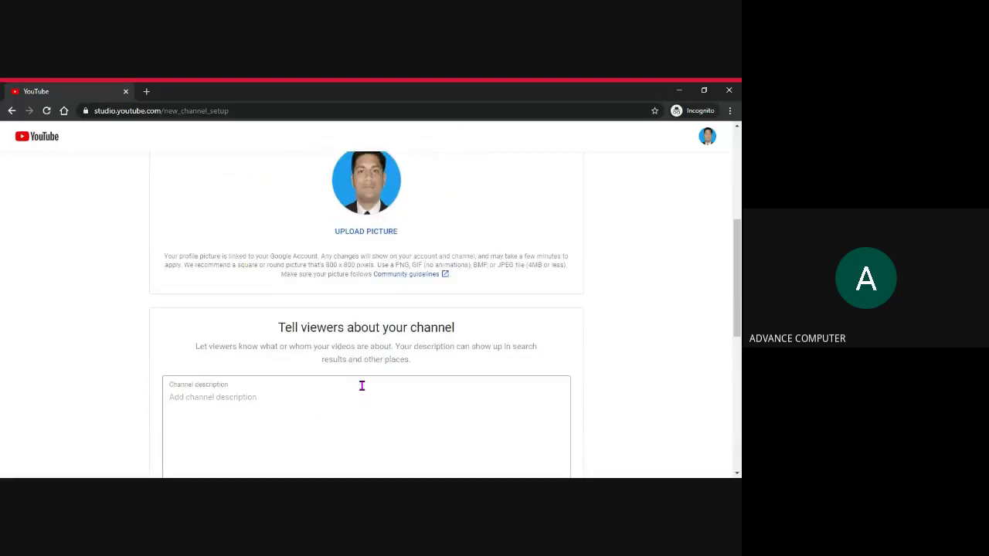
pyautogui.scroll(-1, 362, 386)
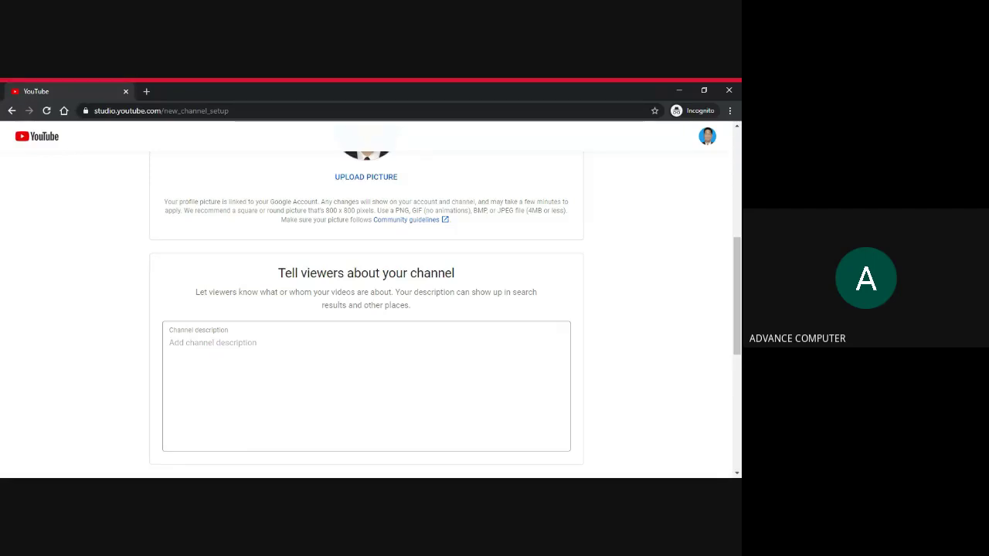
pyautogui.scroll(-2, 219, 347)
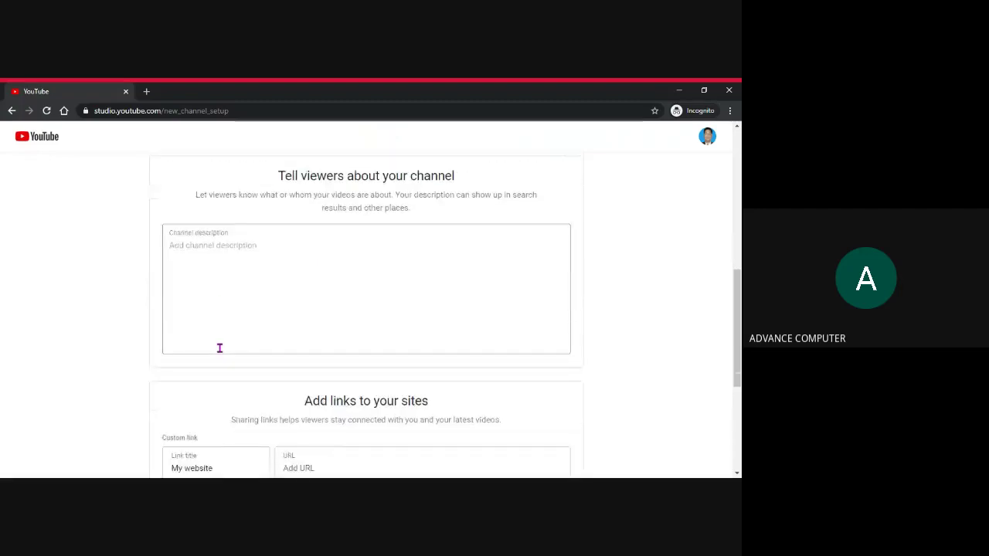
pyautogui.scroll(-3, 230, 342)
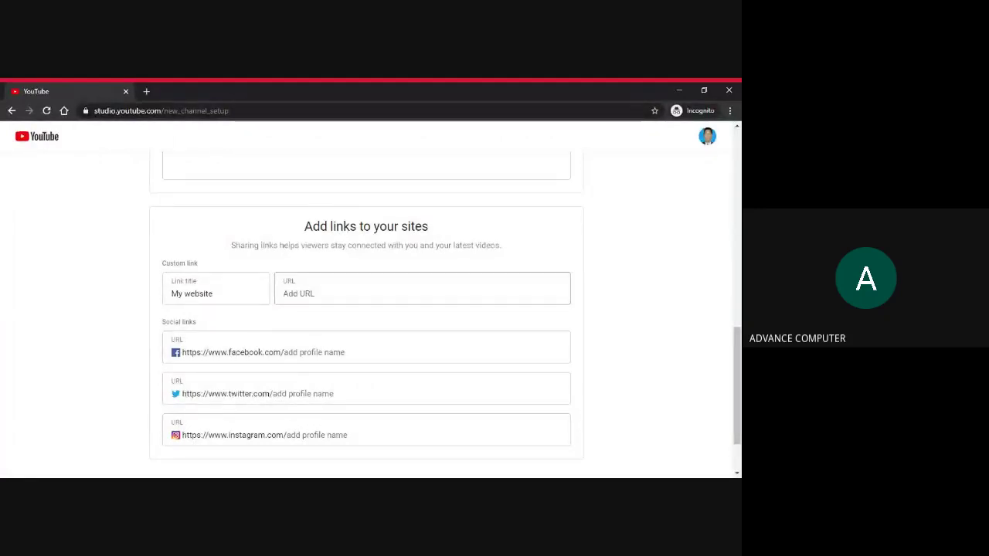
pyautogui.click(301, 294)
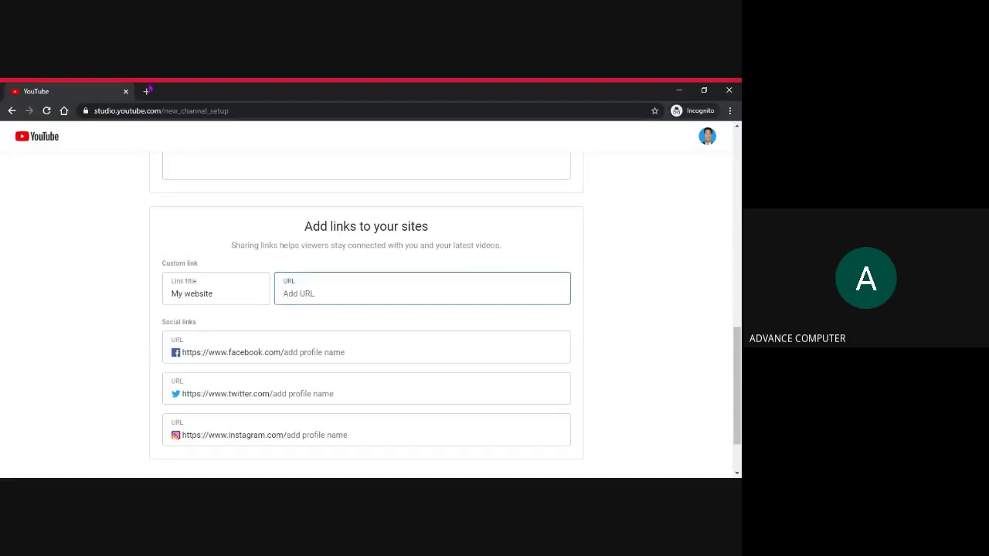
pyautogui.click(146, 91)
pyautogui.write('actidigapahandi.com')
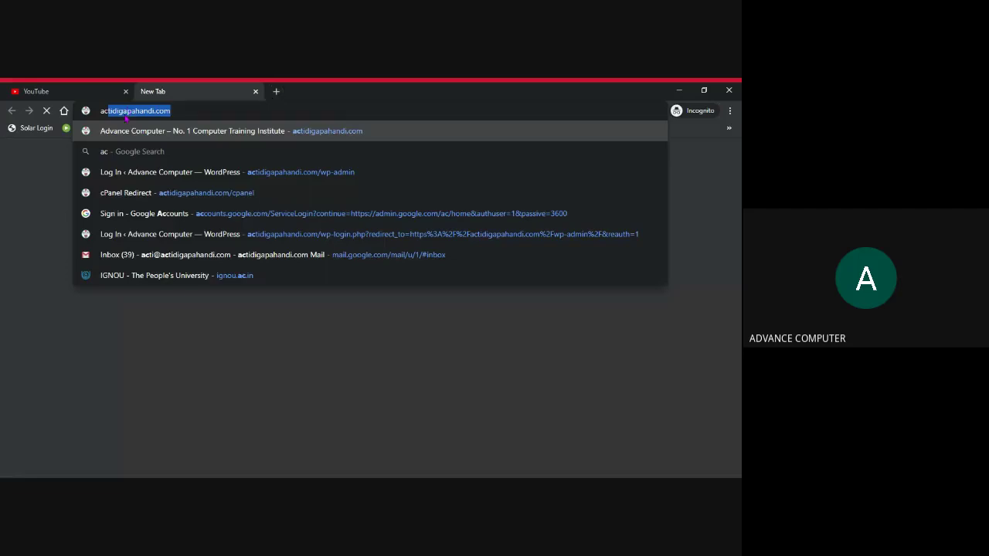
pyautogui.press('Right')
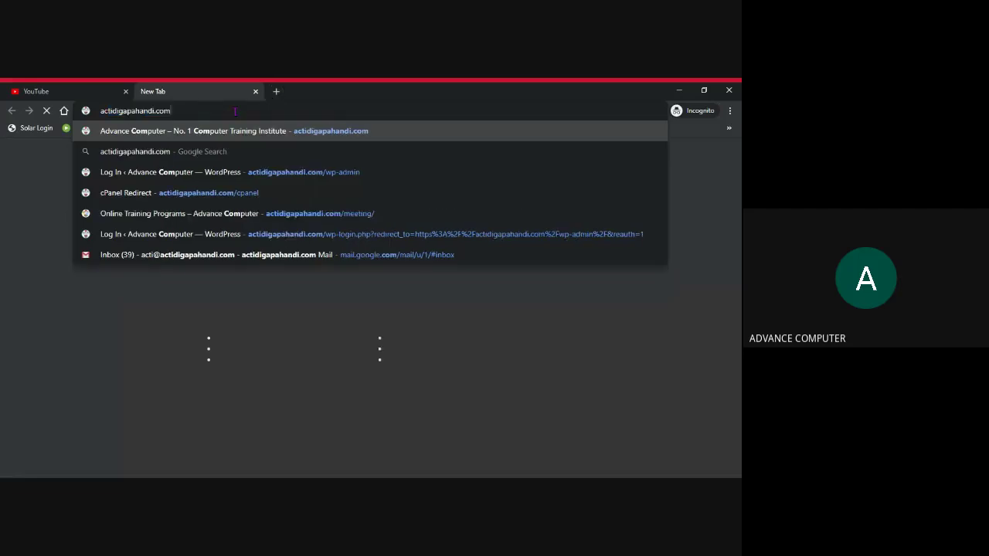
pyautogui.hotkey('ctrl', 'a')
pyautogui.hotkey('ctrl', 'c')
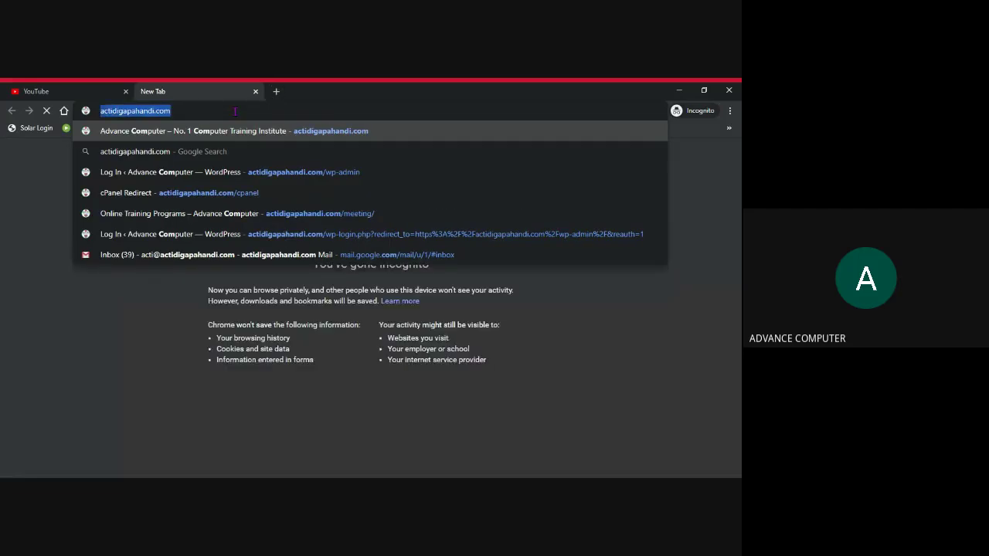
pyautogui.click(36, 91)
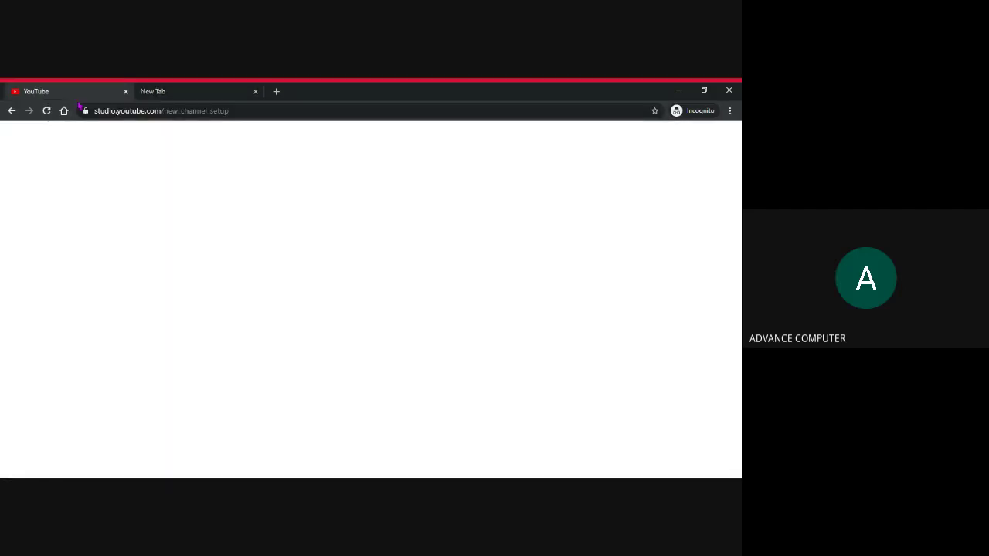
pyautogui.hotkey('ctrl', 'v')
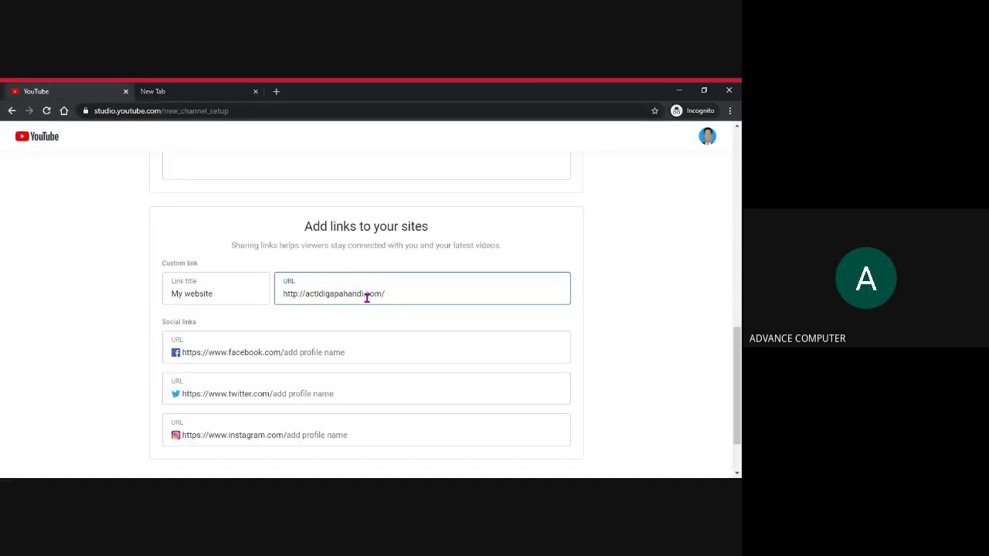
# - Save the channel setup with the social links left empty and continue to the channel page
pyautogui.click(335, 354)
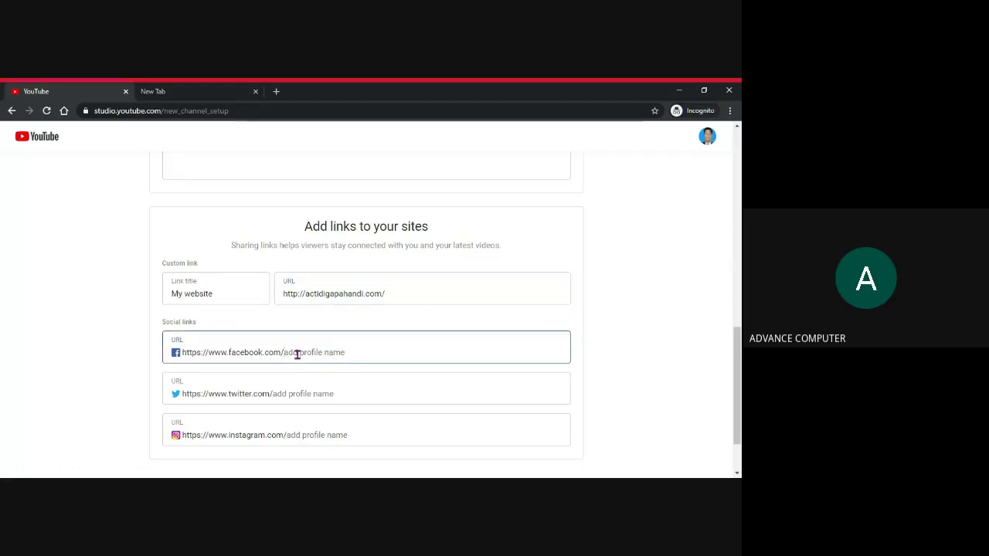
pyautogui.scroll(-1, 323, 348)
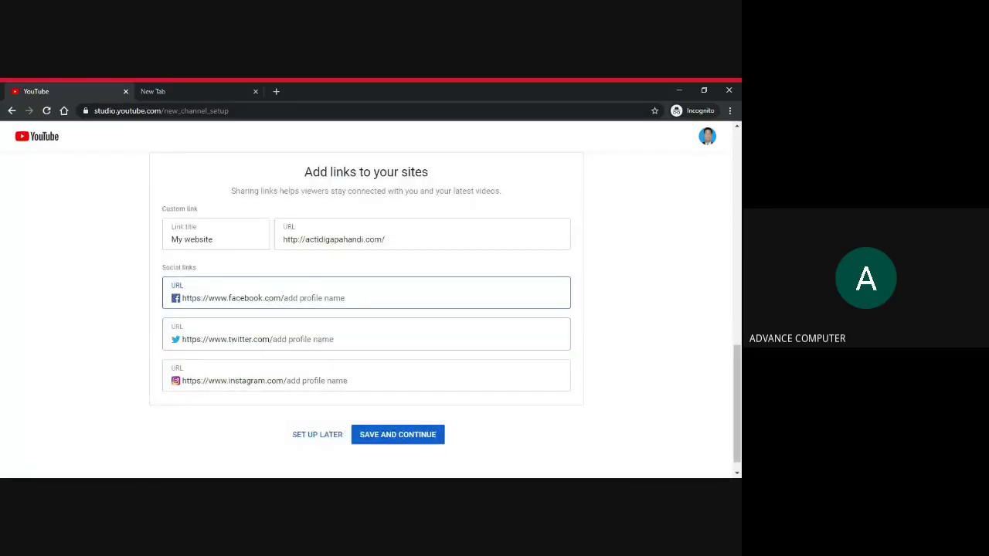
pyautogui.scroll(-1, 323, 348)
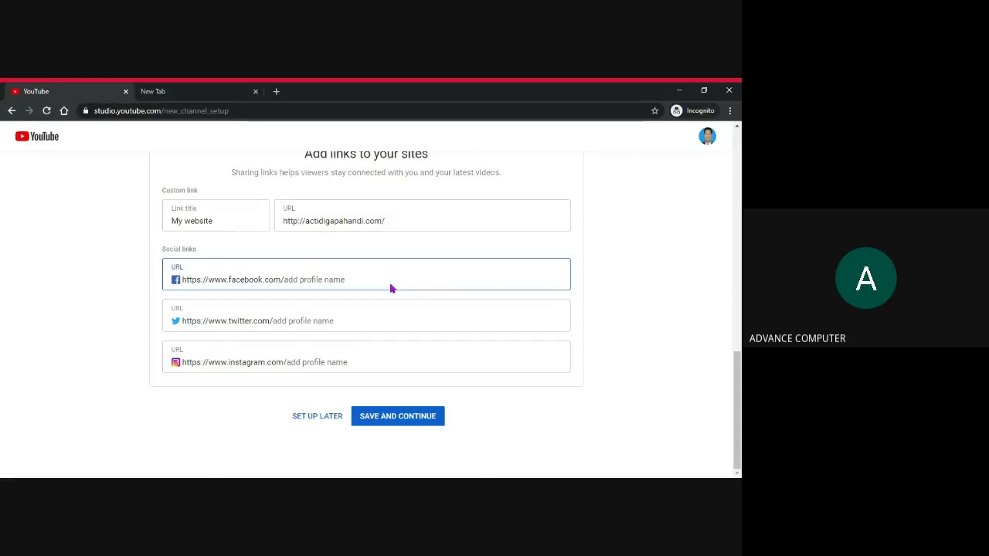
pyautogui.click(397, 424)
pyautogui.click(397, 424)
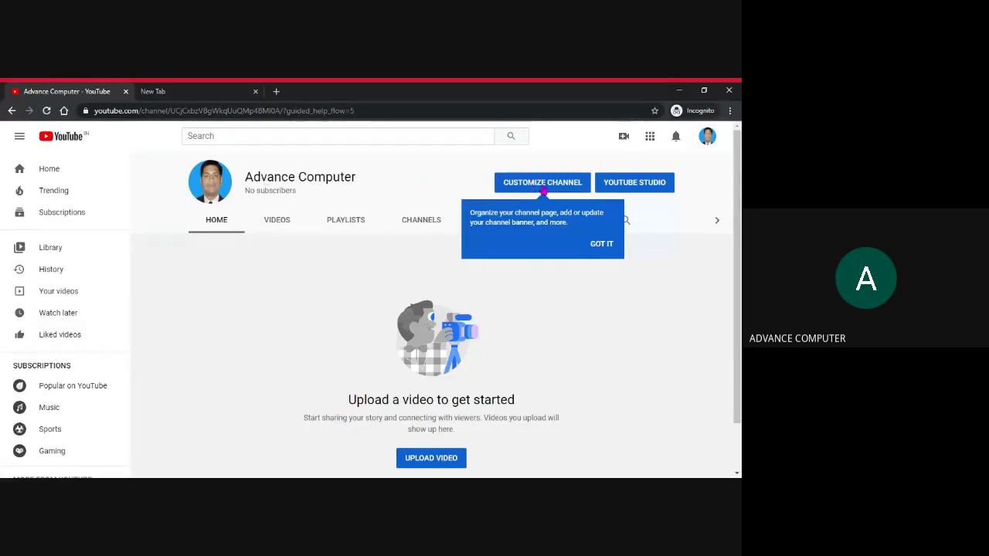
# - Open channel customization and choose the gallery photo of a grassy field with orange flowers under a blue sky as channel art
pyautogui.click(543, 191)
pyautogui.click(544, 190)
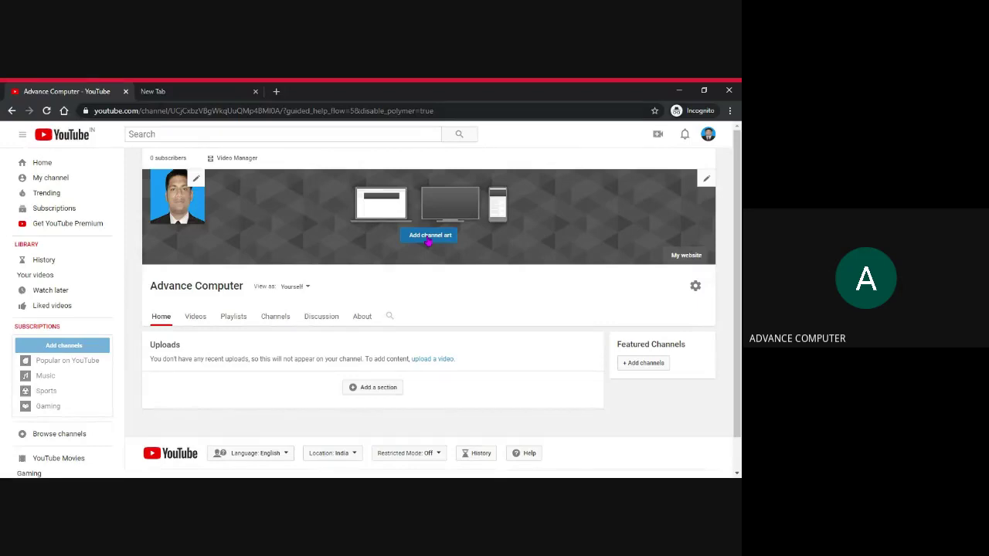
pyautogui.click(429, 237)
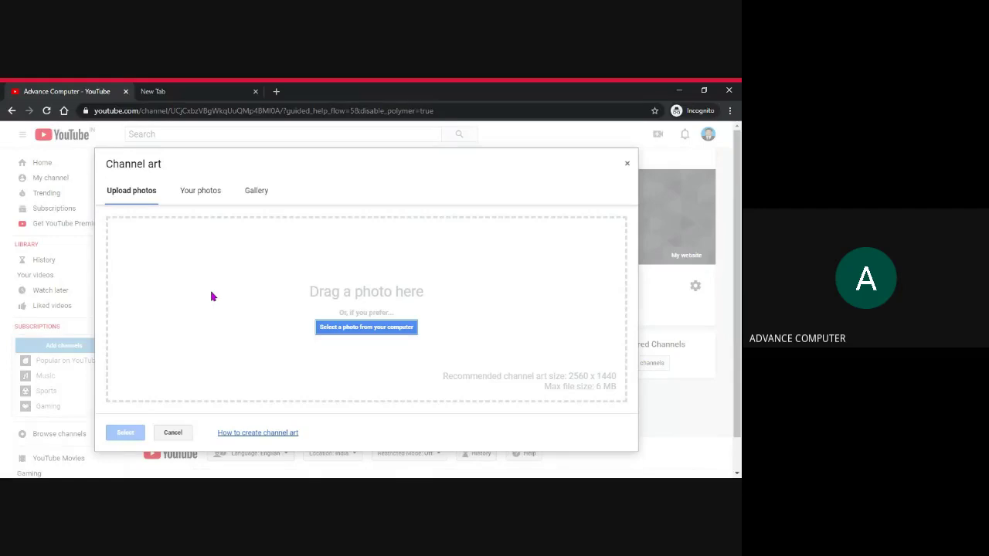
pyautogui.click(253, 198)
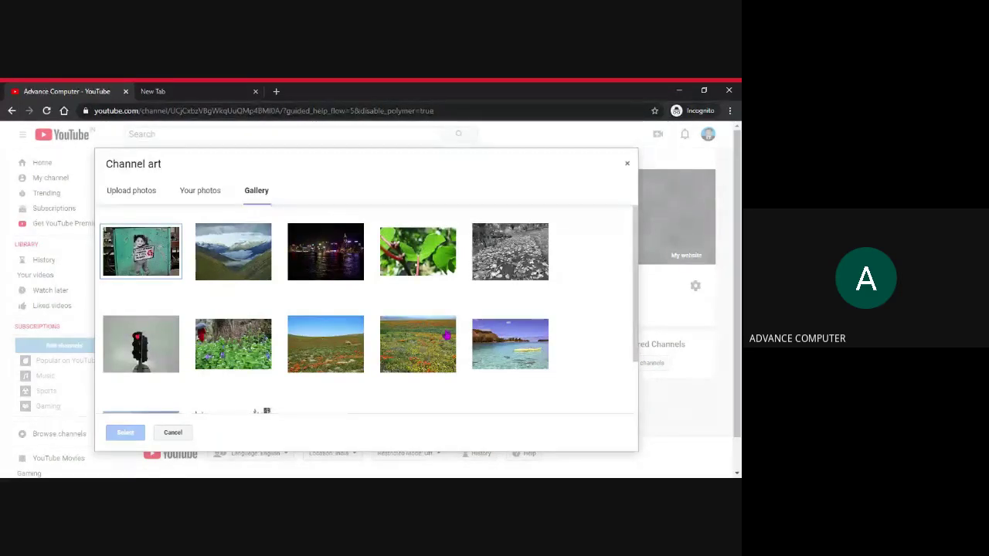
pyautogui.scroll(-1, 446, 334)
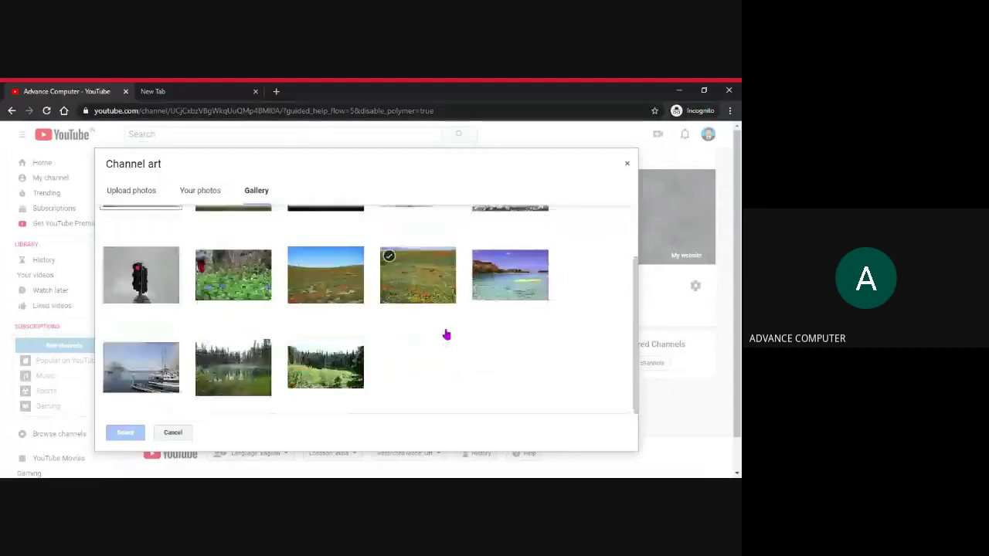
pyautogui.click(320, 280)
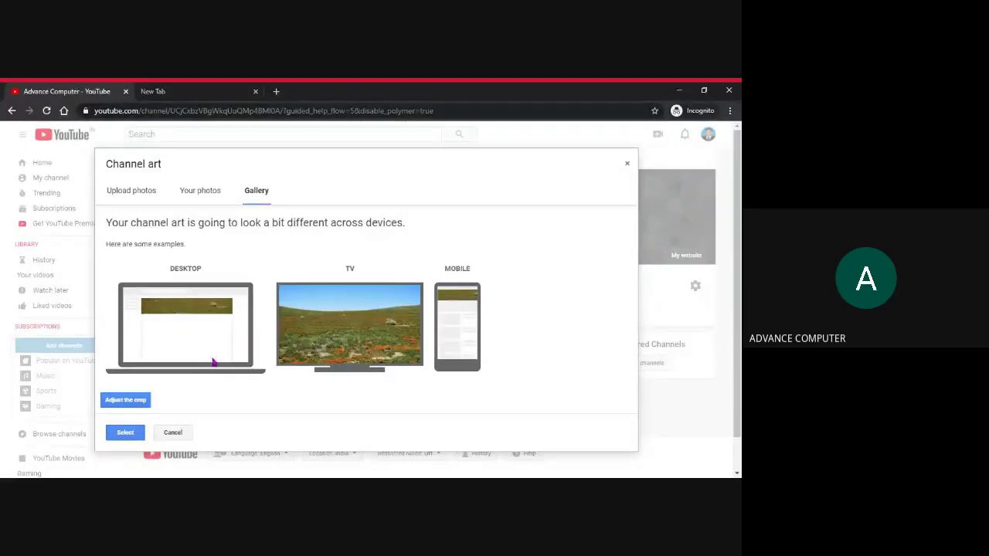
# - Move the channel art crop down to the lower edge of the photo, preview it on devices and apply it
pyautogui.click(123, 400)
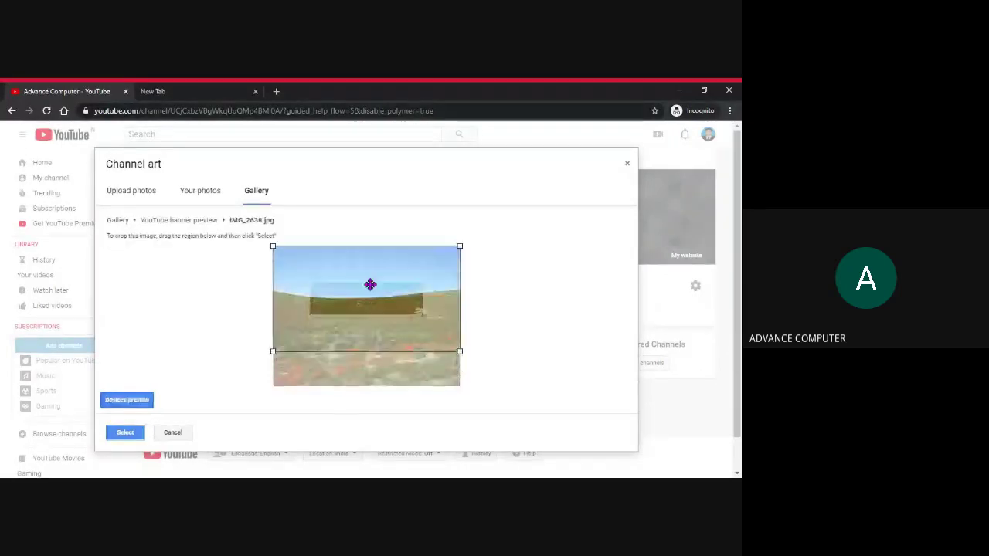
pyautogui.moveTo(371, 282); pyautogui.dragTo(368, 355)
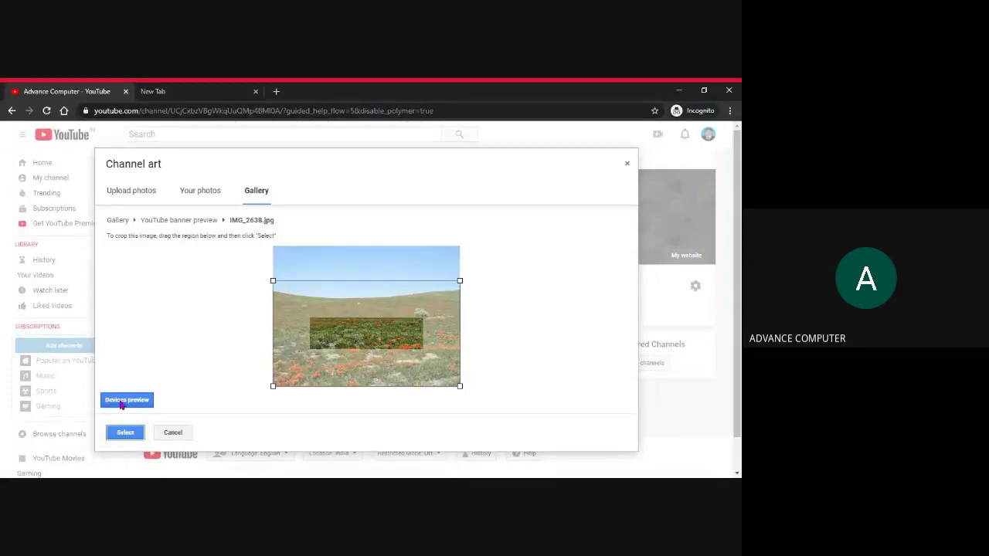
pyautogui.click(148, 402)
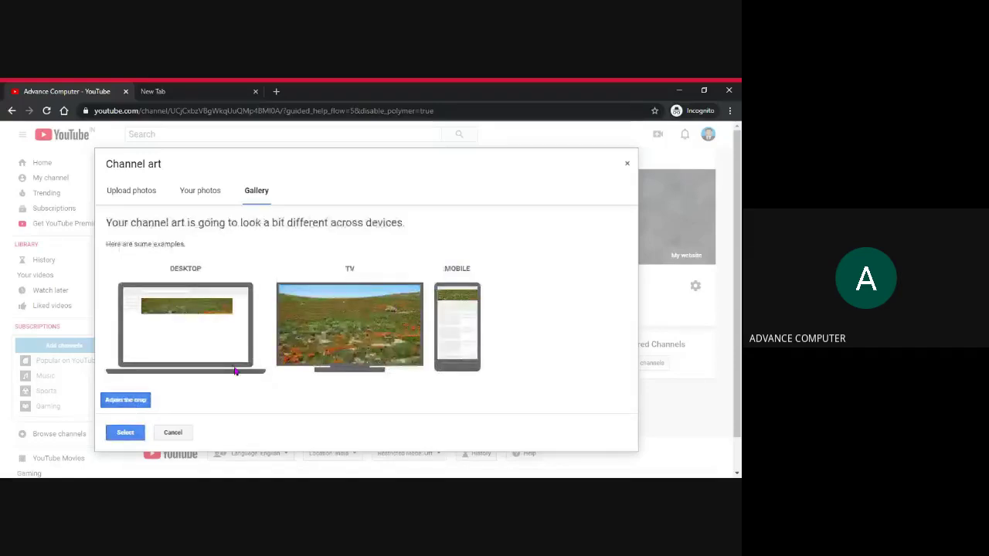
pyautogui.click(127, 434)
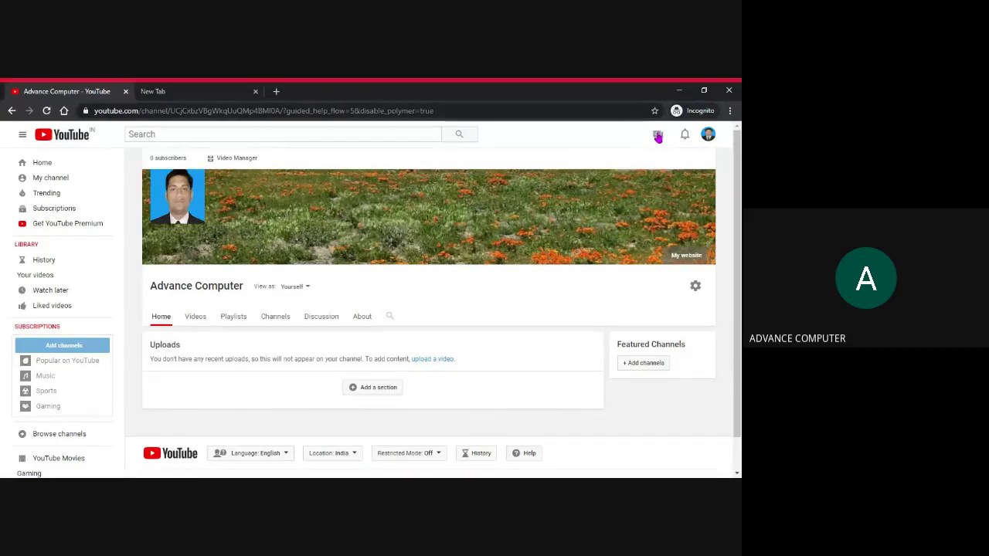
# - Start a video upload to the channel
pyautogui.click(657, 136)
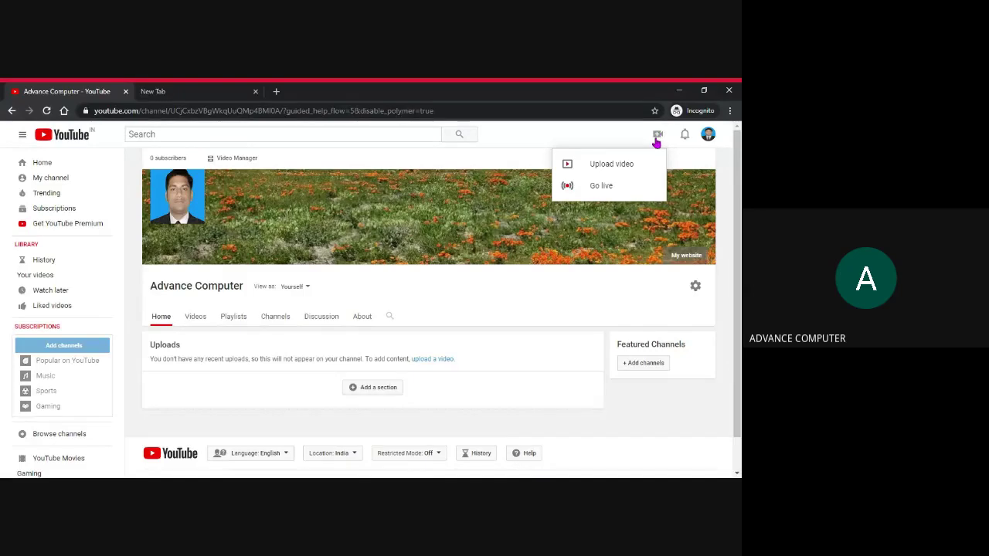
pyautogui.click(606, 169)
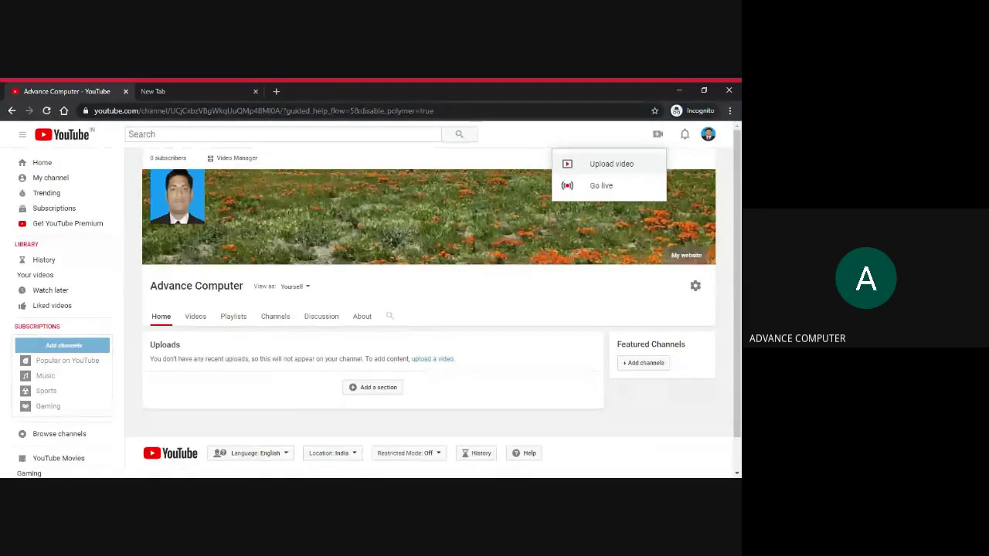
pyautogui.click(607, 168)
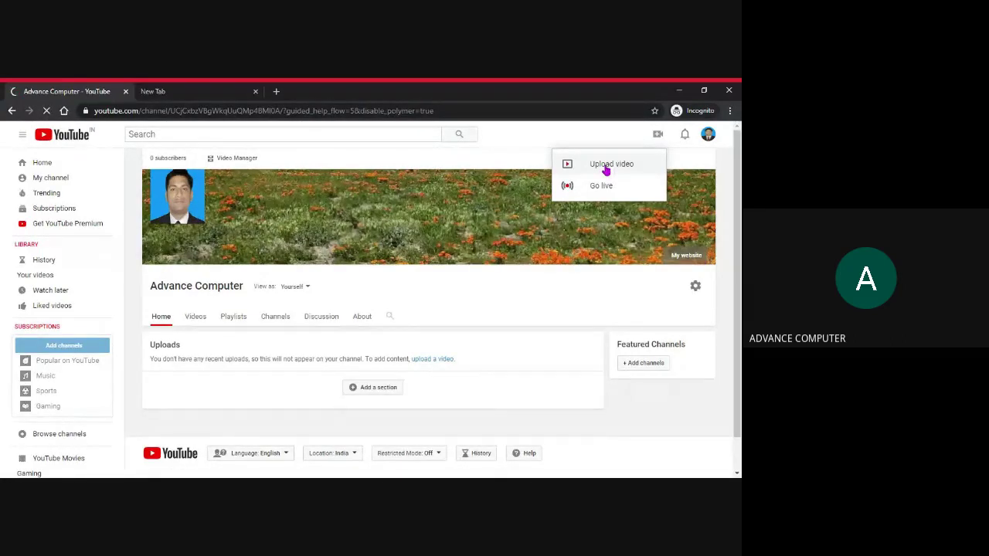
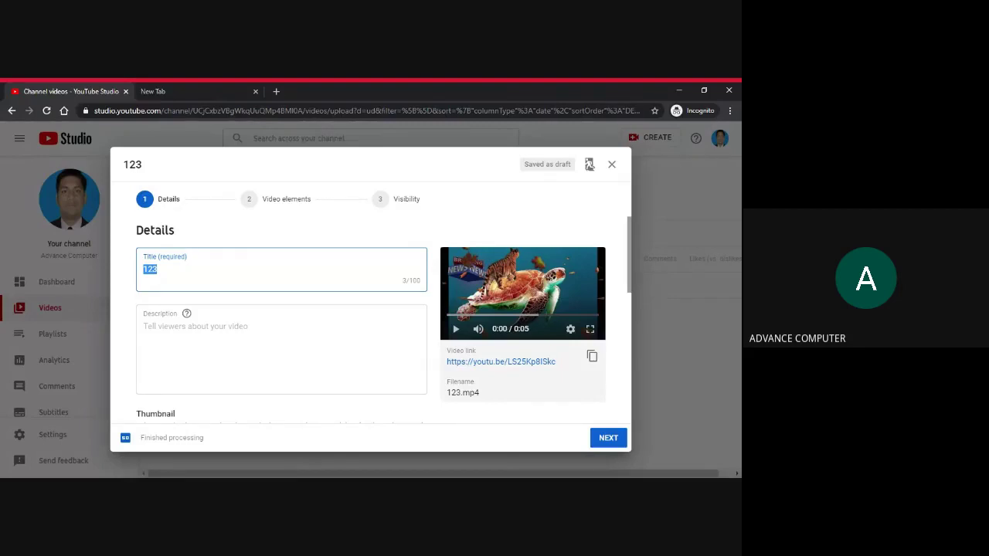
# - Set the uploaded video's title to "This is my 1st video"
pyautogui.write('ACTI')
pyautogui.hotkey('ctrl', 'a')
pyautogui.write('Th')
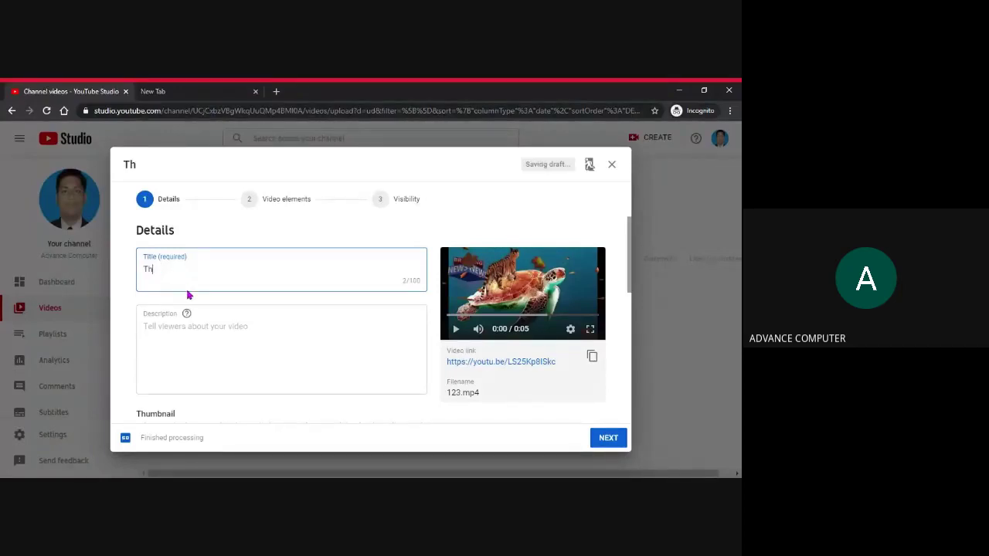
pyautogui.write('is is my 1st video')
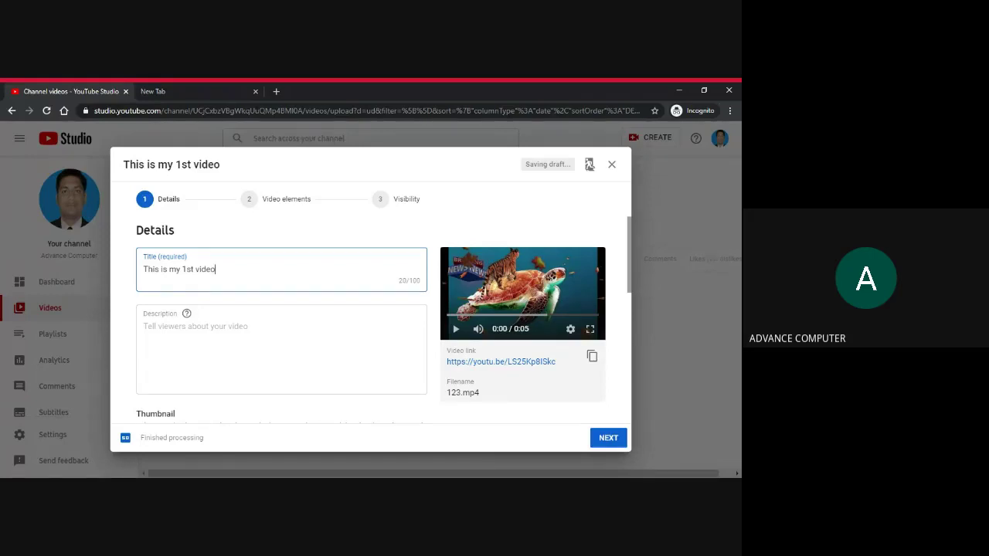
# - Choose the third suggested thumbnail for the uploaded video
pyautogui.click(186, 336)
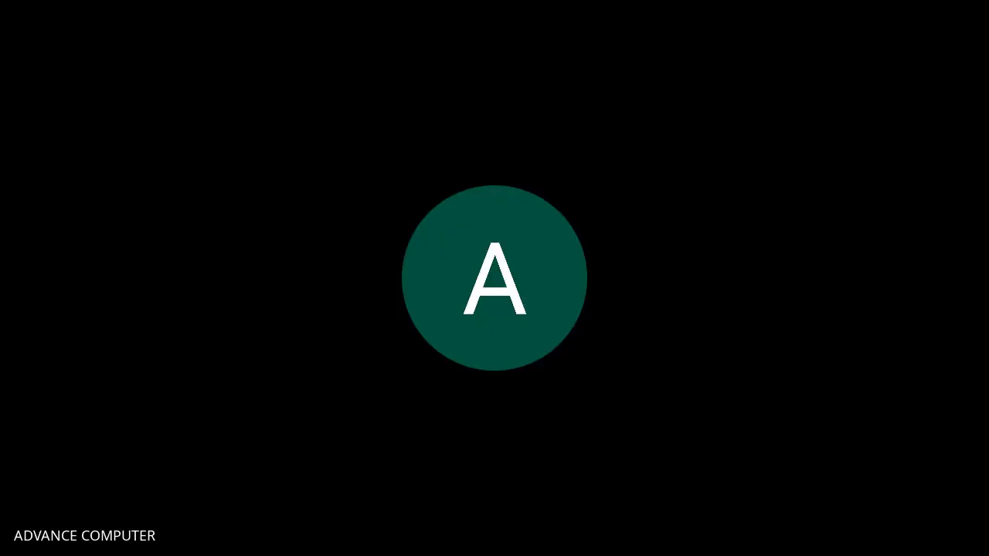
pyautogui.scroll(-1, 313, 342)
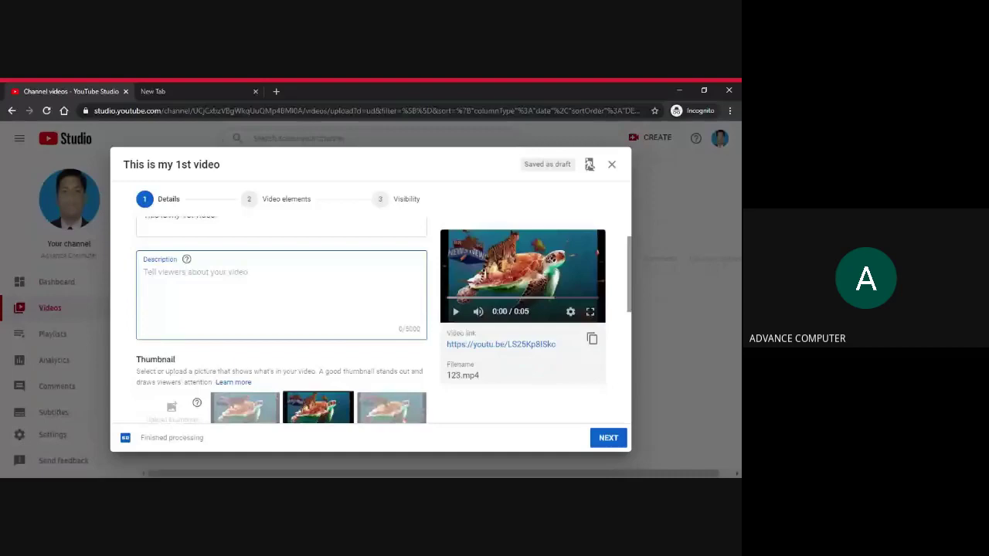
pyautogui.scroll(-2, 306, 340)
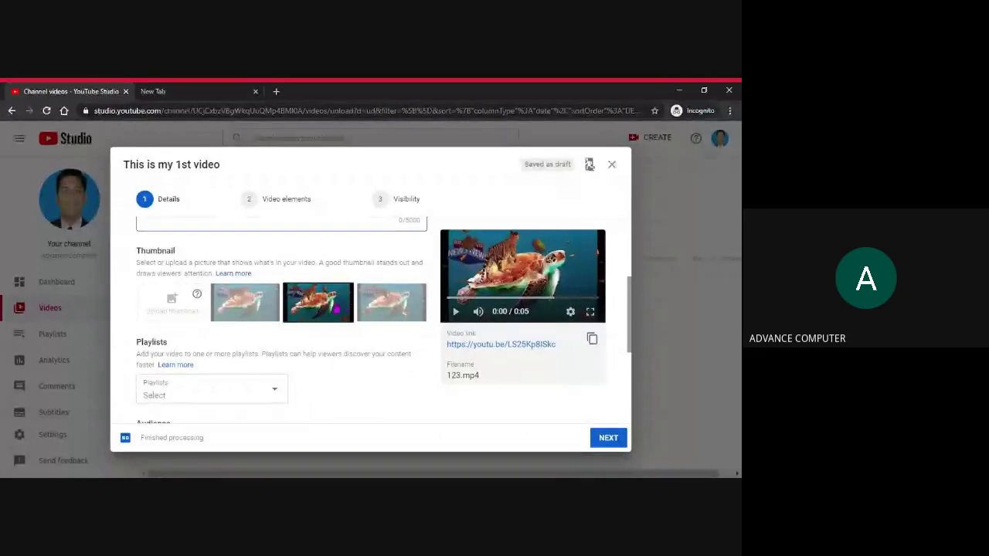
pyautogui.click(233, 306)
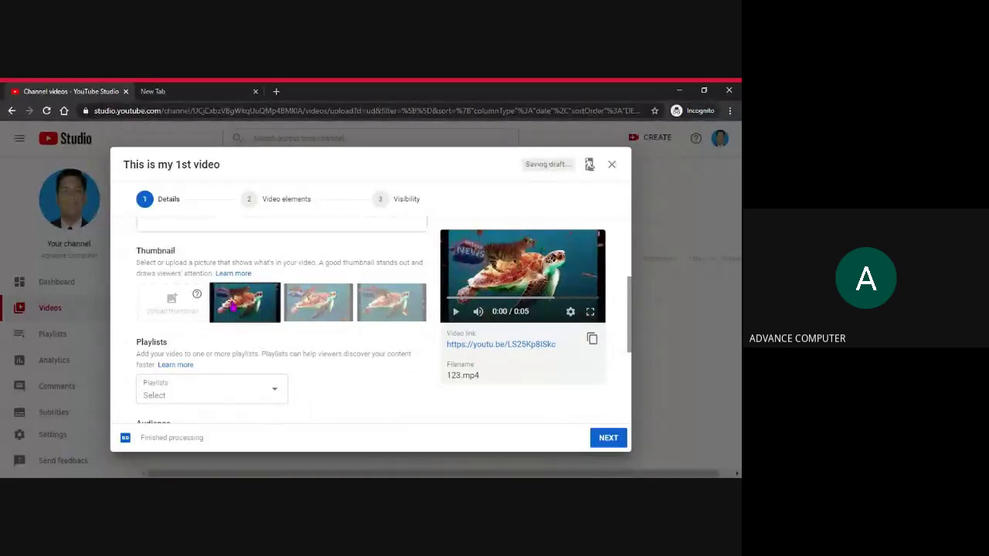
pyautogui.click(394, 303)
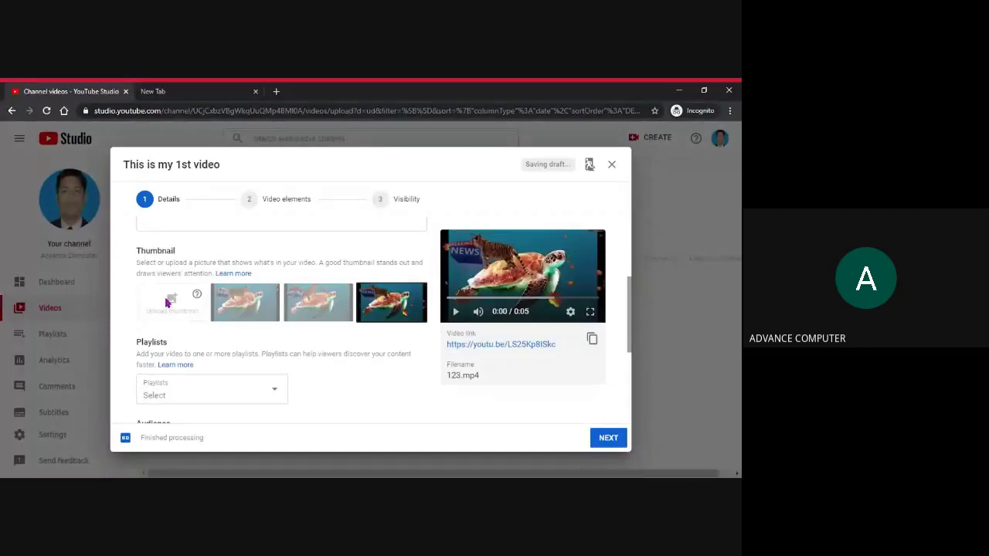
# - Set the video's audience to "No, it's not made for kids"
pyautogui.scroll(-2, 378, 347)
pyautogui.scroll(-1, 378, 349)
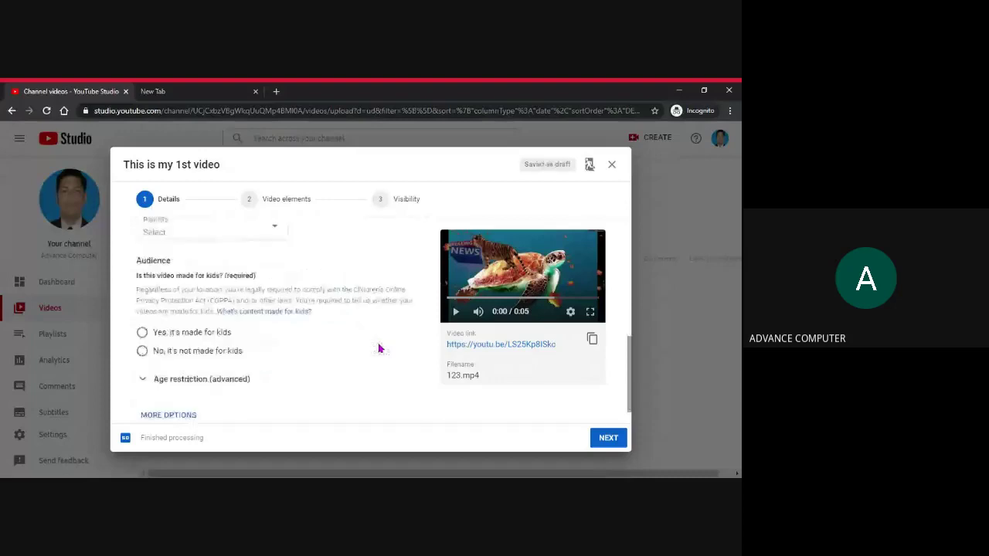
pyautogui.scroll(2, 379, 349)
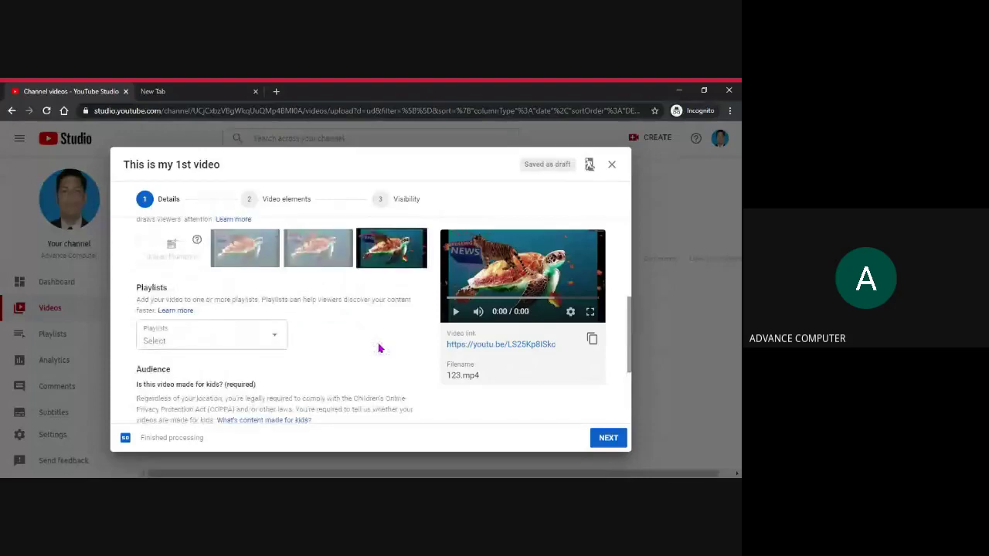
pyautogui.scroll(-2, 376, 341)
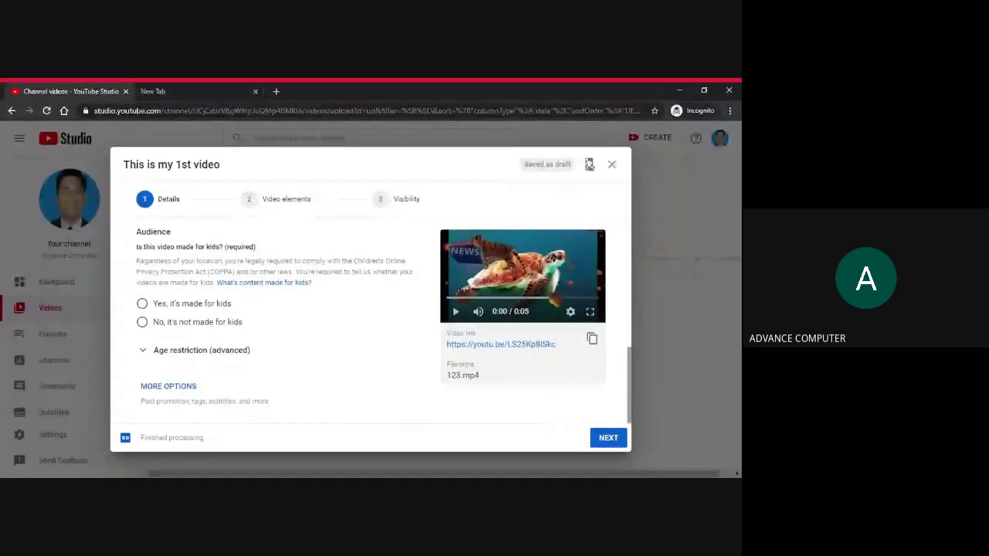
pyautogui.click(142, 325)
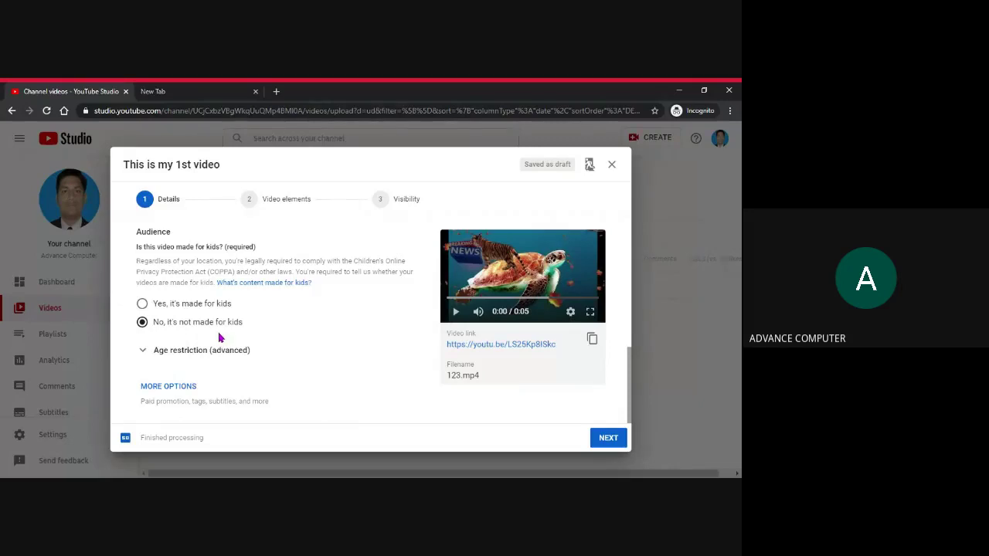
# - Publish the video with Public visibility without adding video elements, and copy its share link
pyautogui.click(611, 438)
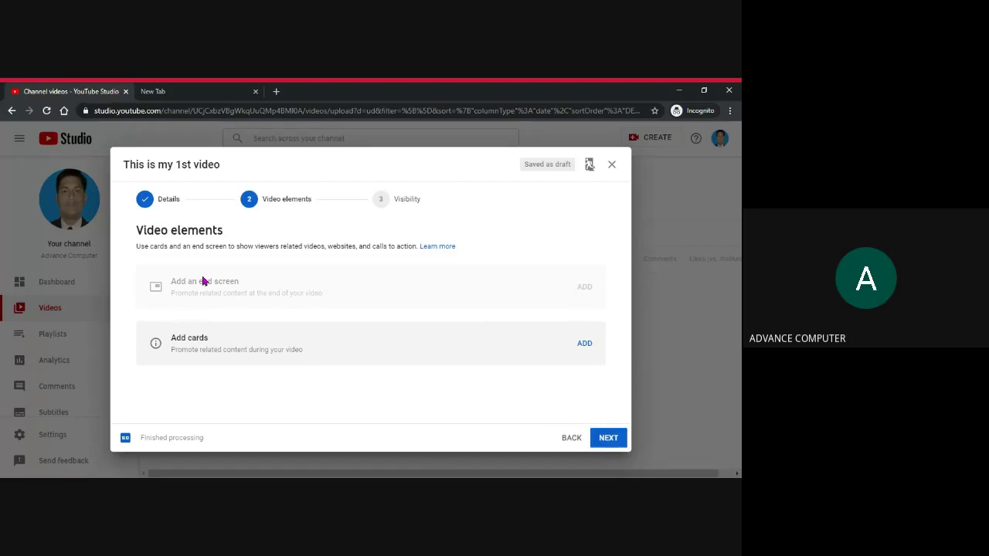
pyautogui.click(609, 438)
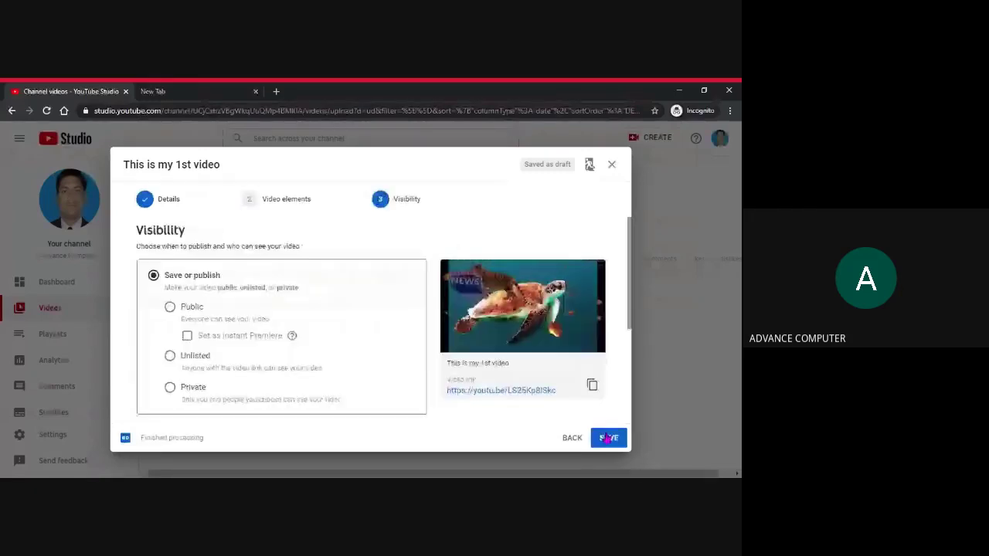
pyautogui.click(169, 308)
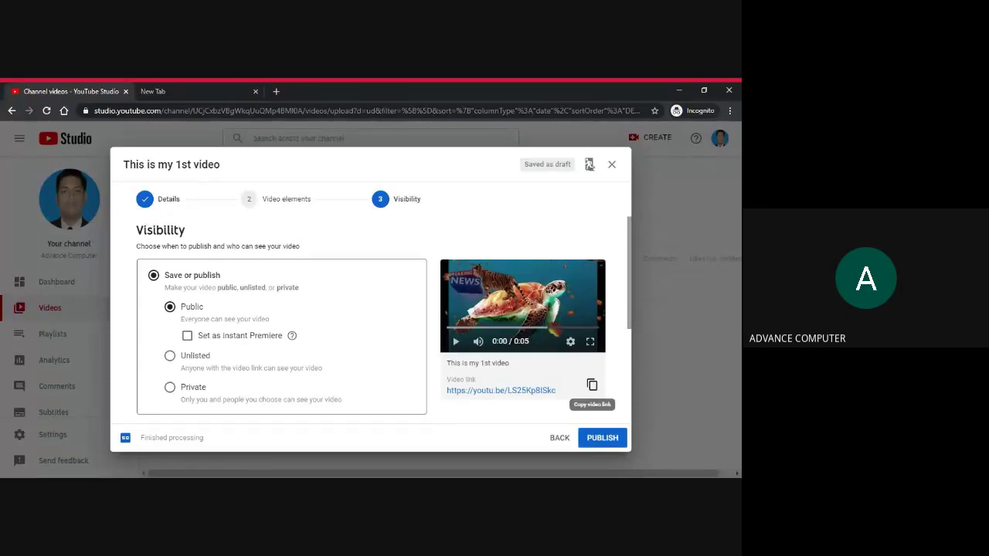
pyautogui.click(602, 438)
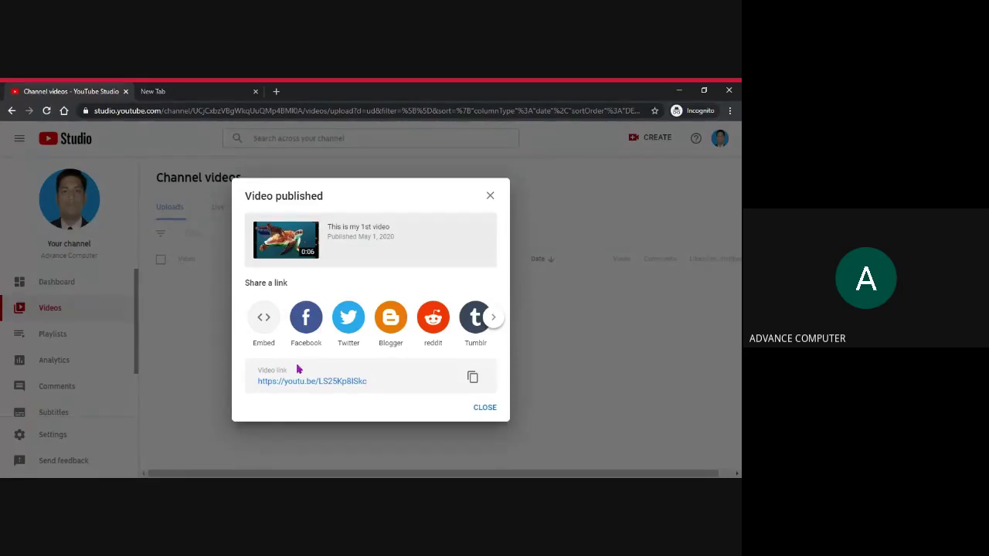
pyautogui.click(472, 378)
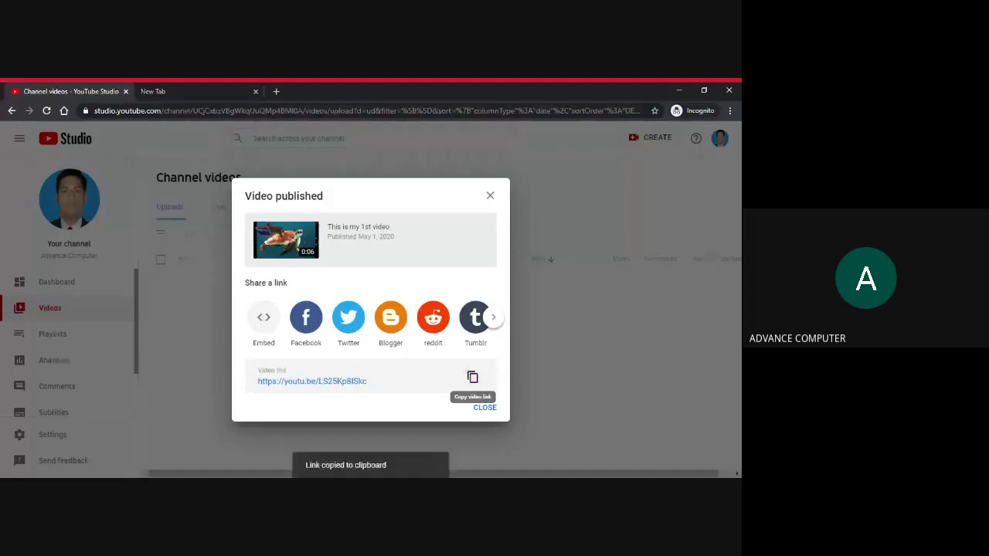
pyautogui.click(486, 410)
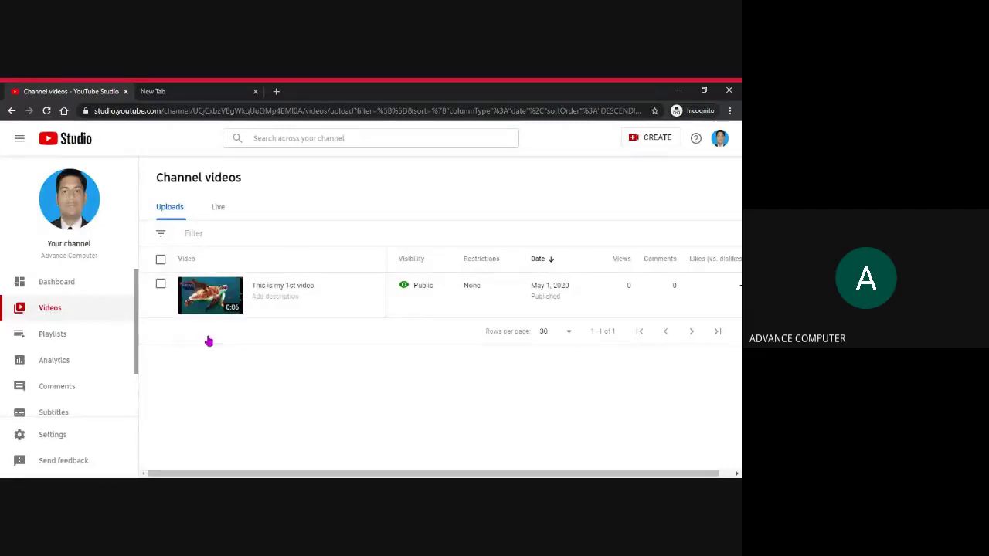
# - Look over the published video's entry in the channel videos list and view the channel dashboard
pyautogui.moveTo(304, 307)
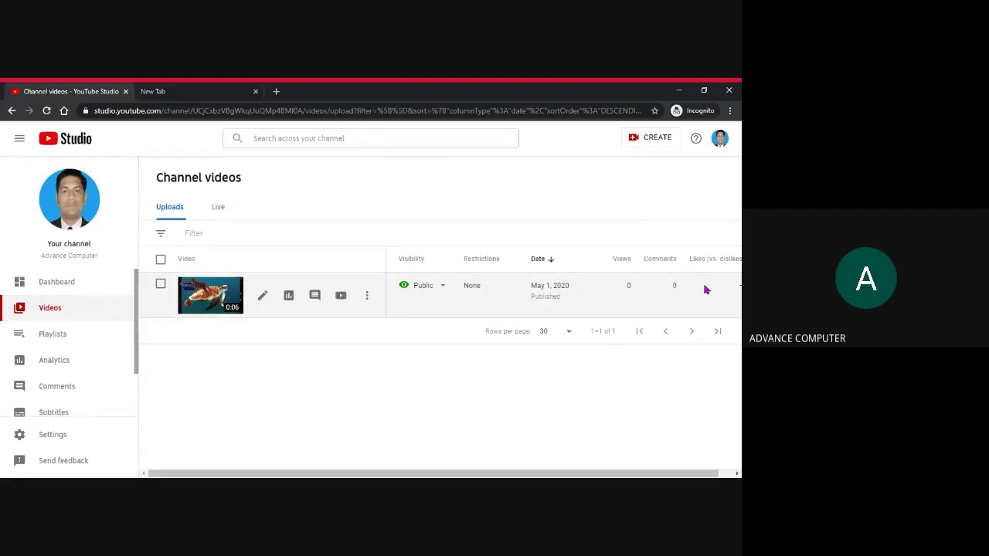
pyautogui.moveTo(706, 290)
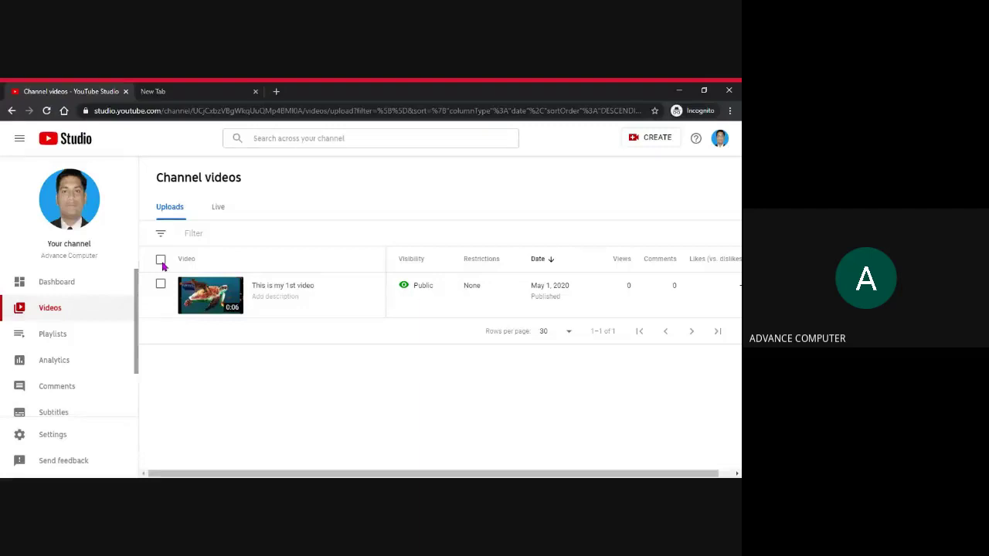
pyautogui.click(60, 286)
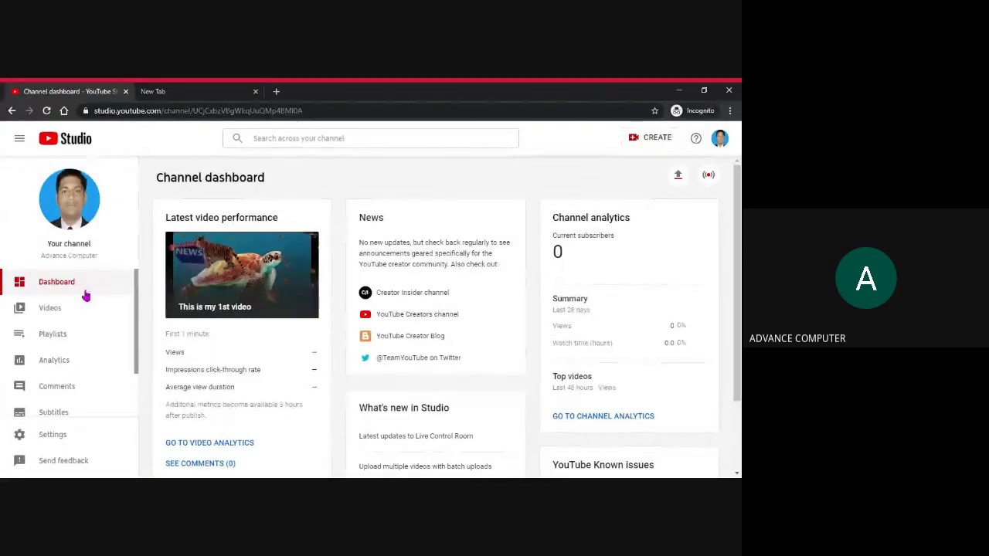
# - Examine the channel monetization page for the subscriber and public watch hour requirements of the YouTube Partner Program
pyautogui.scroll(-1, 86, 296)
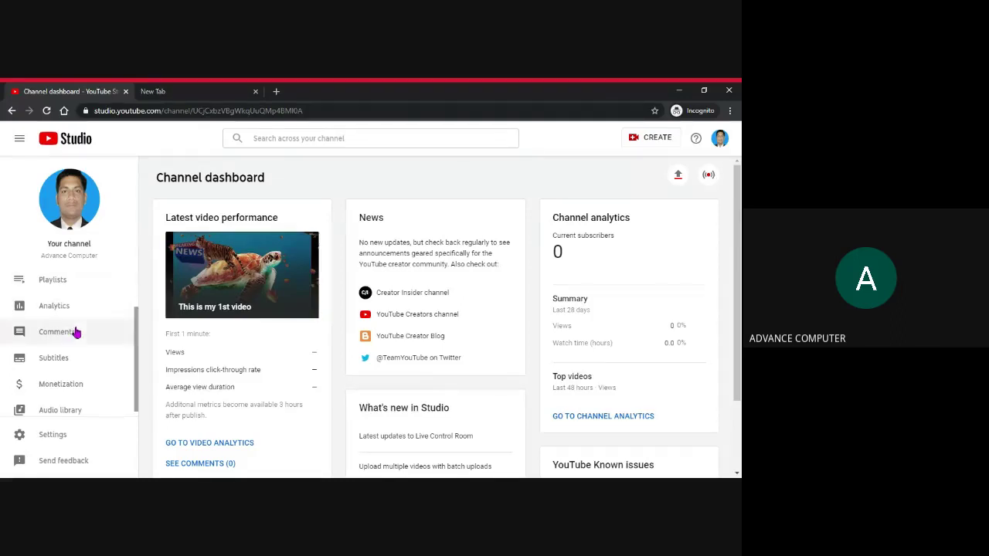
pyautogui.scroll(-1, 79, 347)
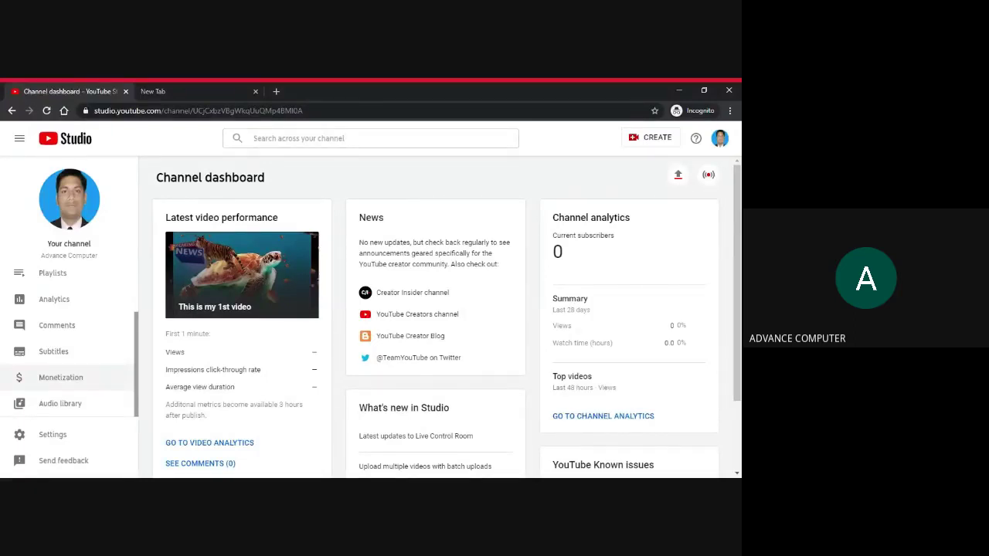
pyautogui.click(66, 381)
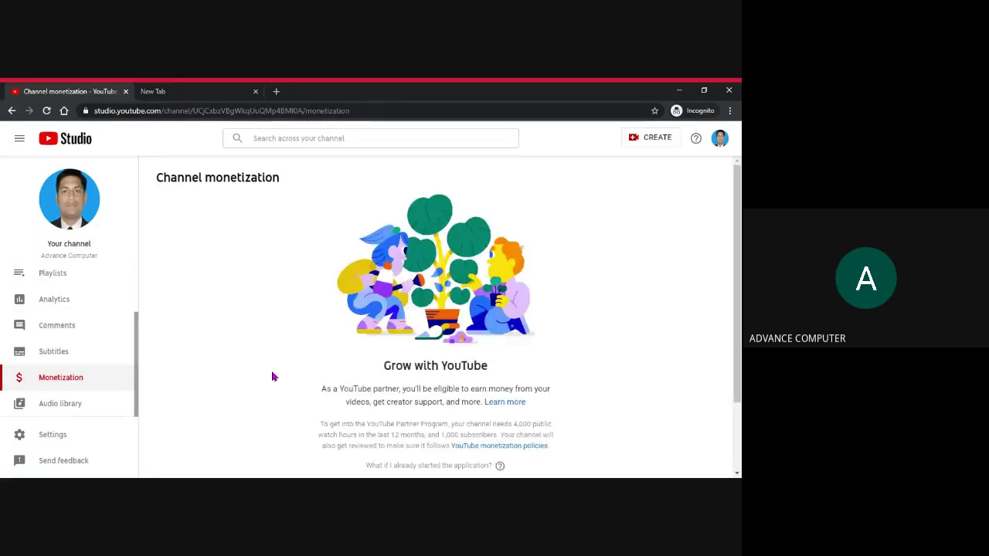
pyautogui.scroll(-1, 286, 378)
pyautogui.scroll(-2, 302, 379)
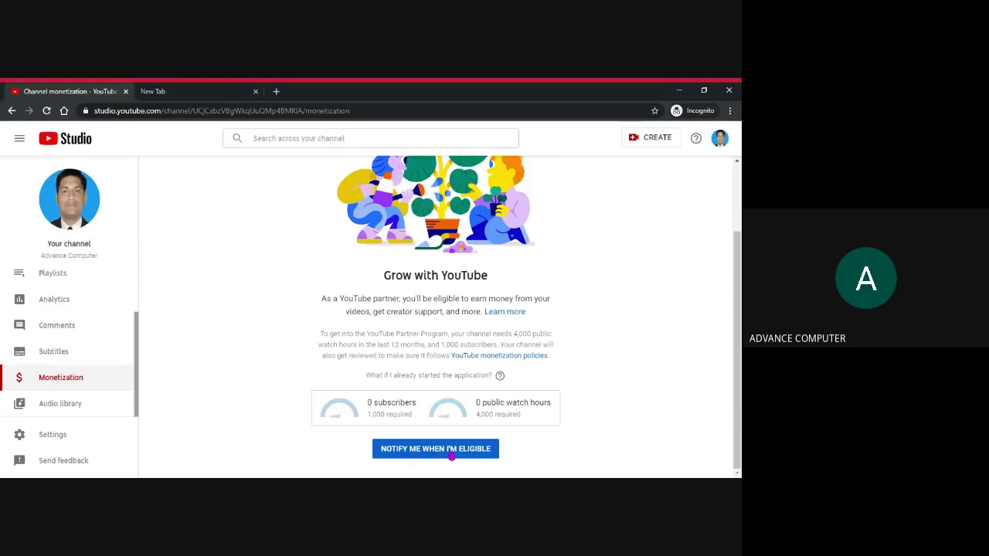
pyautogui.scroll(2, 433, 398)
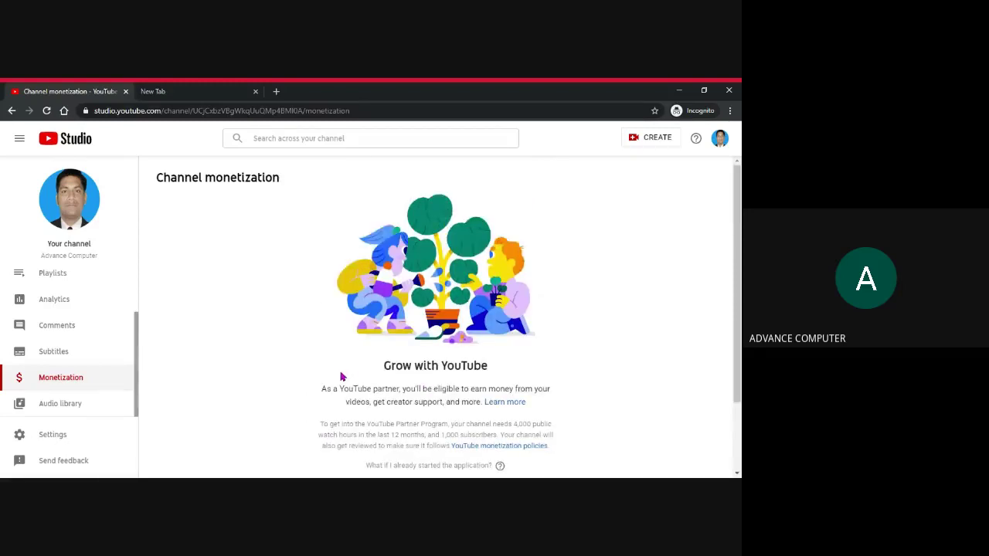
pyautogui.scroll(-1, 343, 374)
pyautogui.scroll(-1, 341, 377)
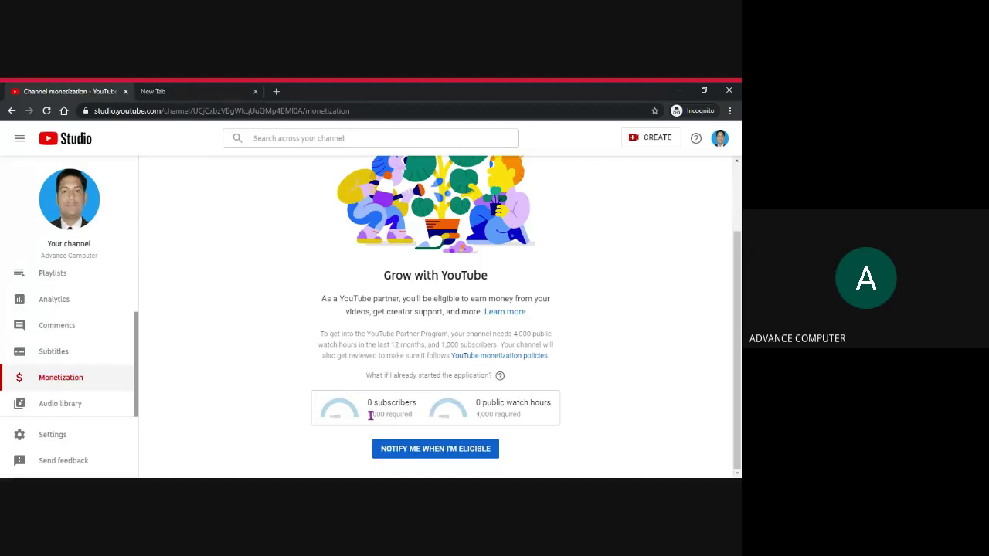
pyautogui.moveTo(370, 415); pyautogui.dragTo(410, 415)
pyautogui.click(410, 414)
pyautogui.moveTo(486, 414)
pyautogui.mouseDown()
pyautogui.moveTo(523, 415)
pyautogui.moveTo(500, 415)
pyautogui.mouseUp()
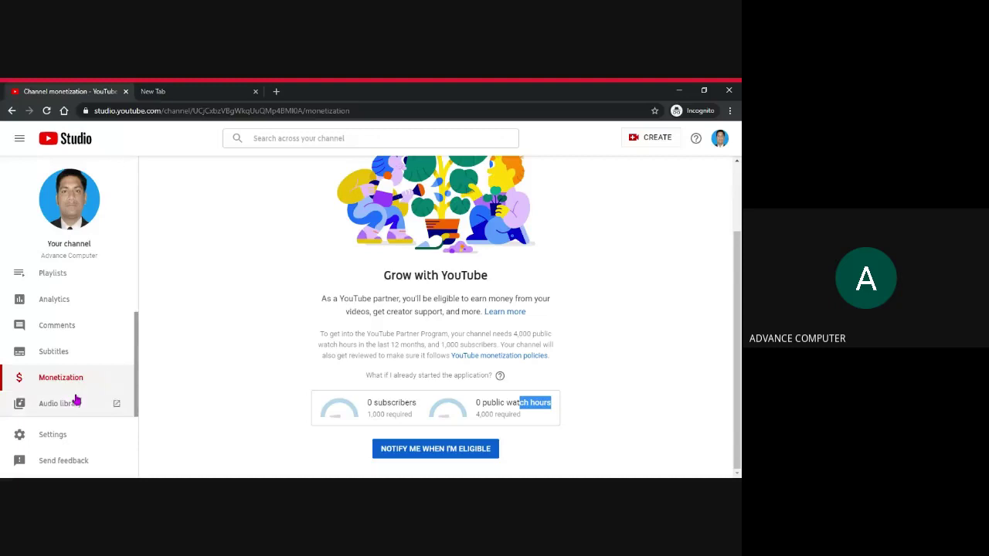
# - Set the default currency in the channel's general settings to INR — Indian Rupee
pyautogui.click(54, 436)
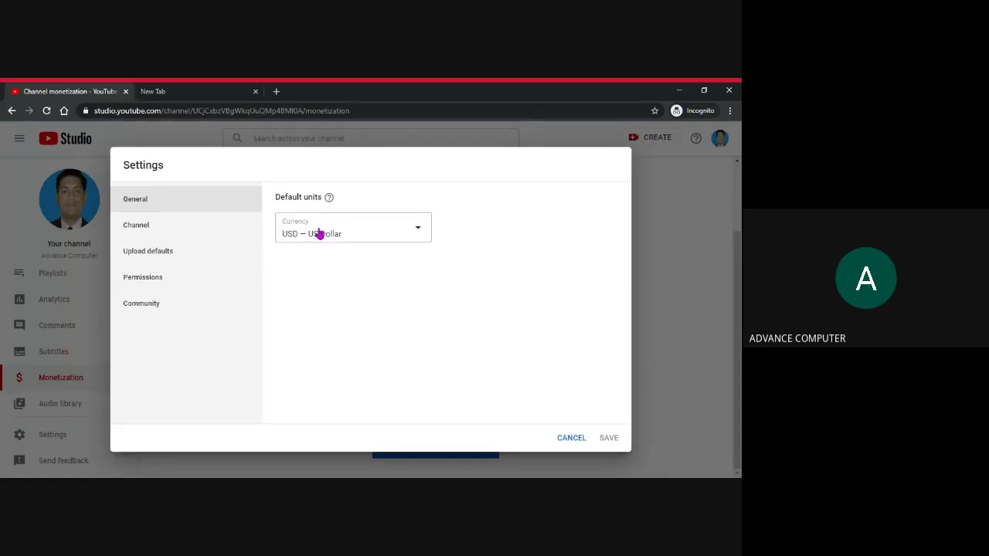
pyautogui.click(409, 231)
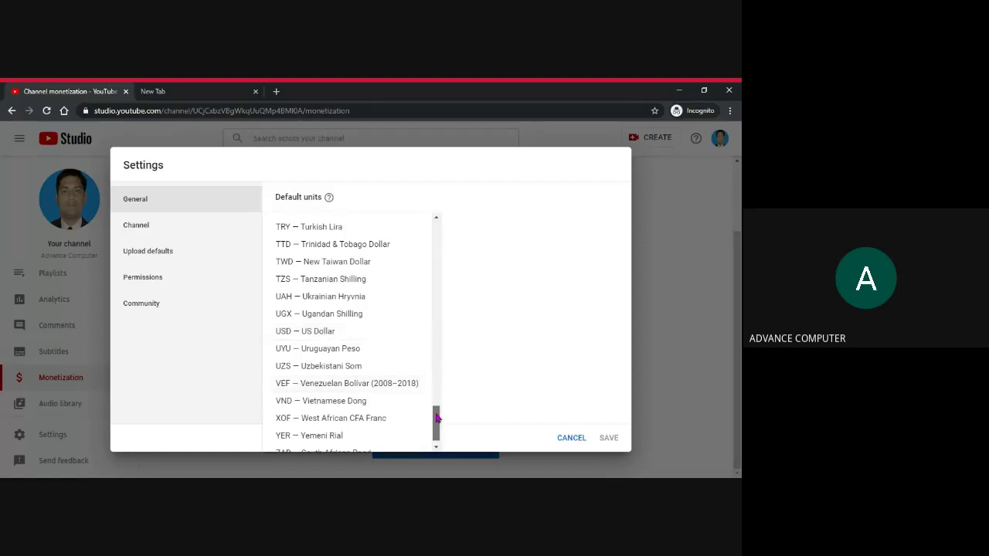
pyautogui.moveTo(437, 418); pyautogui.dragTo(435, 304)
pyautogui.click(302, 274)
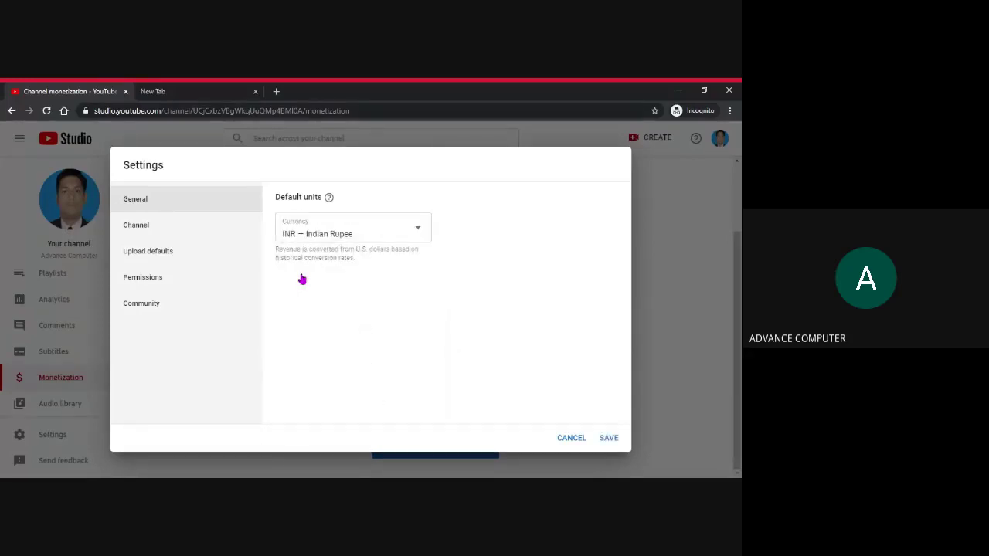
# - Set the channel's country to India in its basic info settings
pyautogui.click(135, 226)
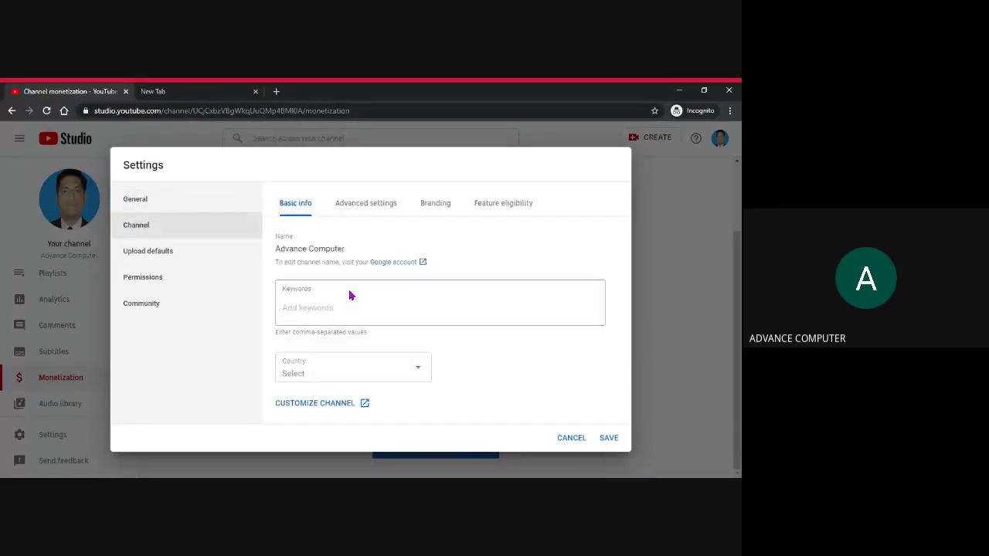
pyautogui.click(305, 312)
pyautogui.click(417, 373)
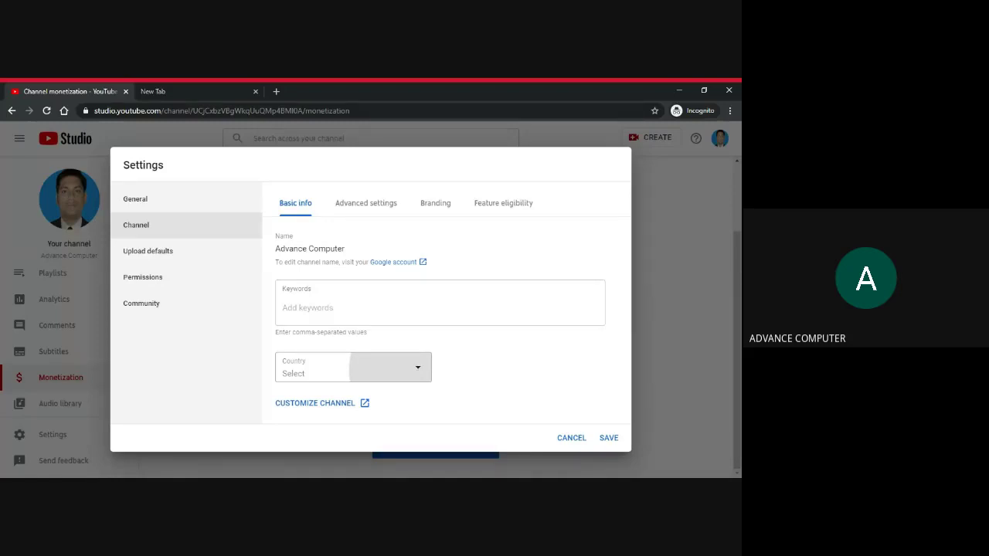
pyautogui.click(418, 360)
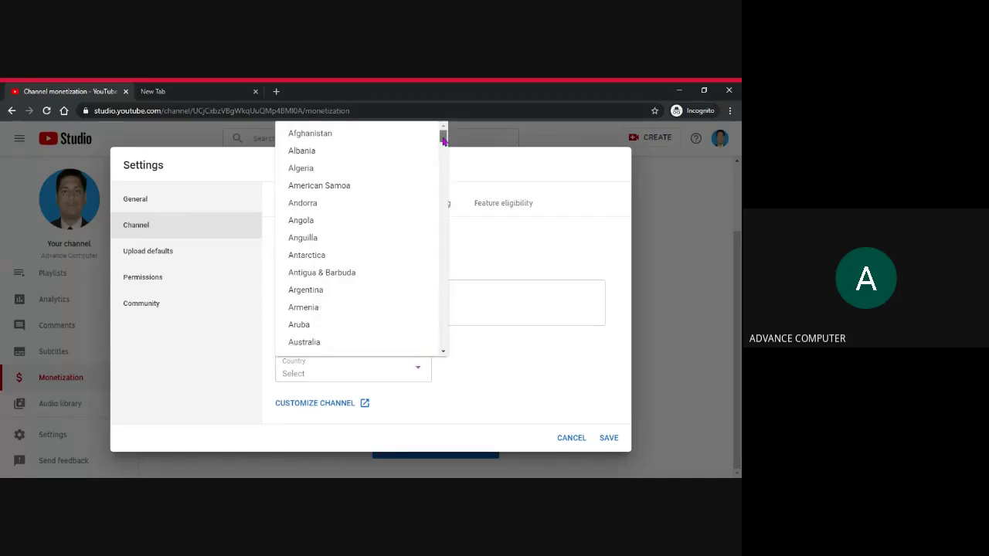
pyautogui.moveTo(443, 140); pyautogui.dragTo(445, 228)
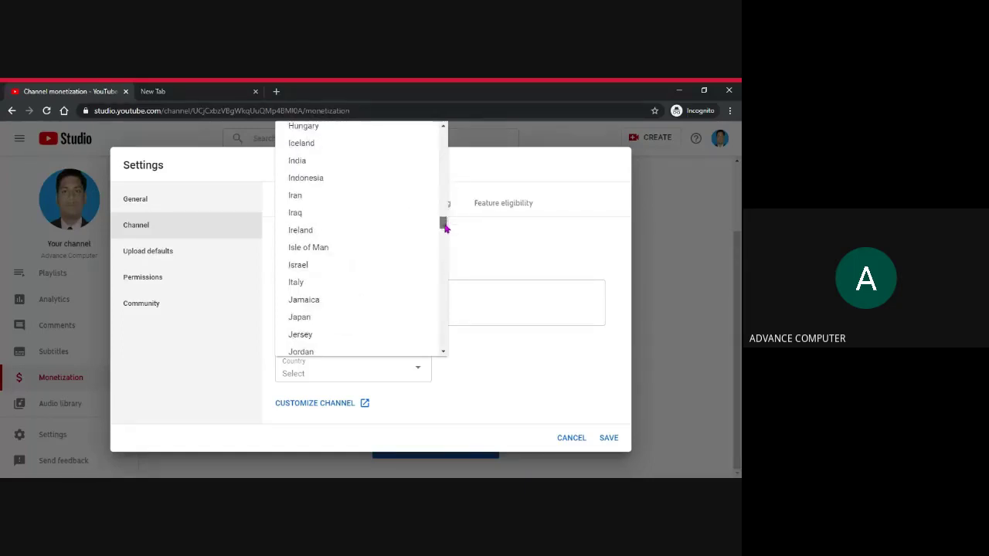
pyautogui.click(309, 160)
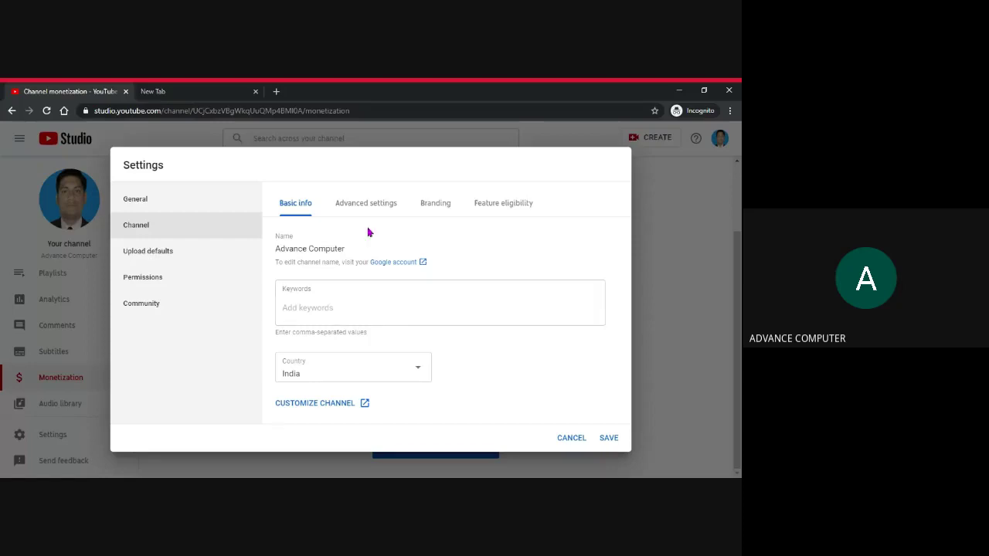
# - Add a round logo image as the video watermark in the channel's branding settings
pyautogui.click(435, 202)
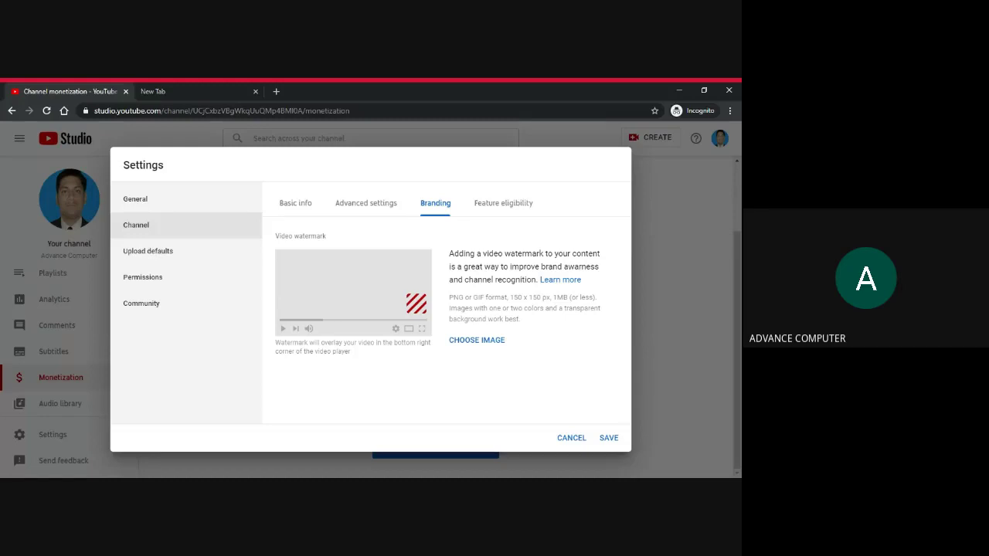
pyautogui.click(471, 346)
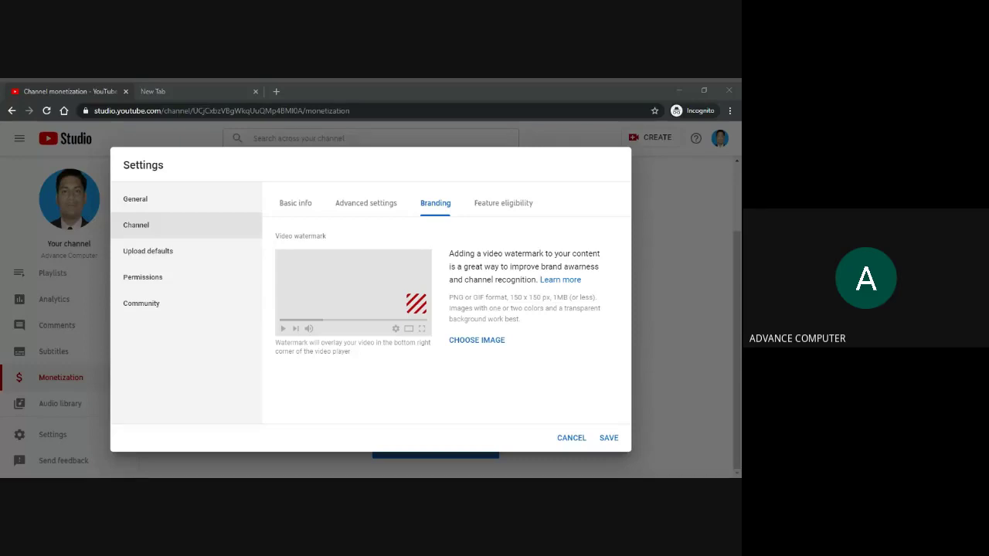
pyautogui.press('Return')
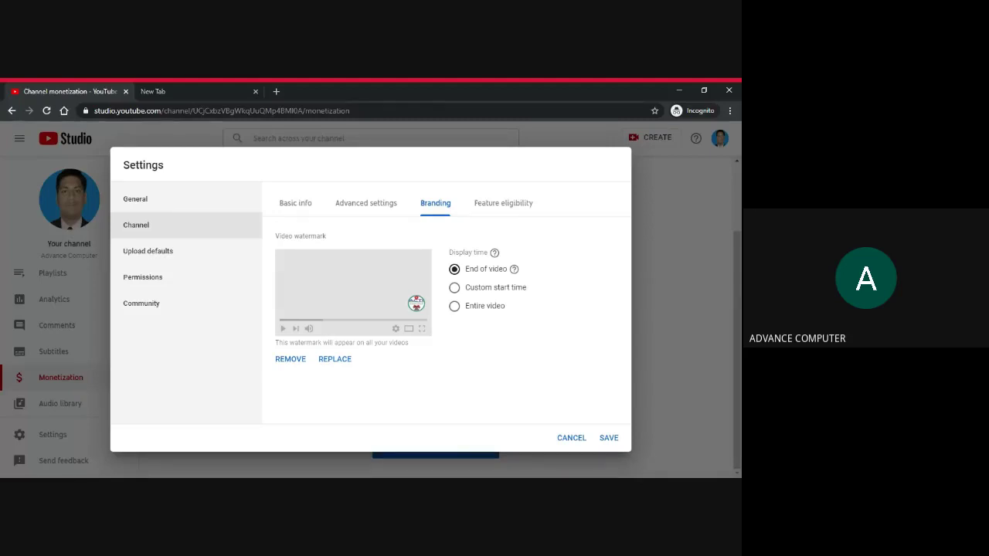
# - Set the watermark's display time to Entire video and save the channel settings
pyautogui.click(455, 287)
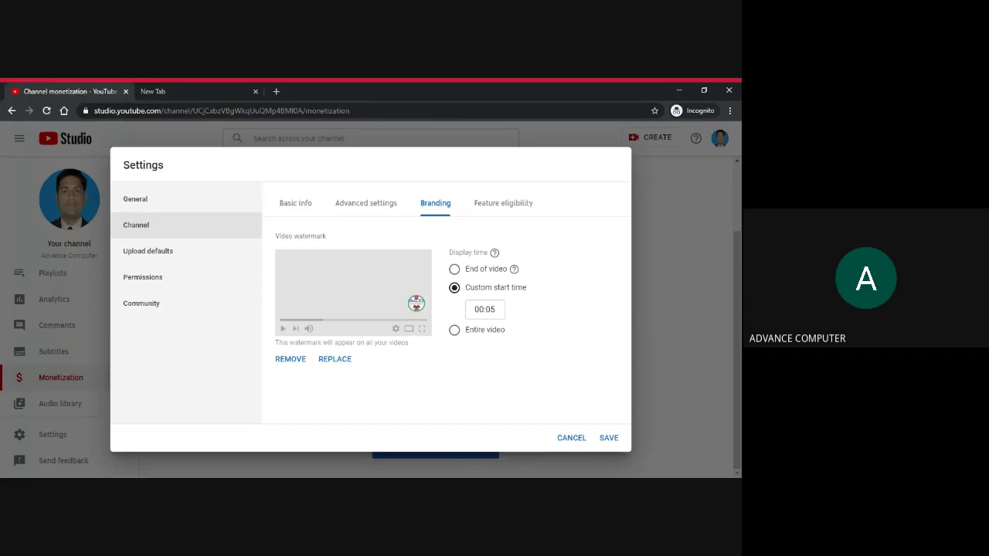
pyautogui.click(479, 309)
pyautogui.click(454, 331)
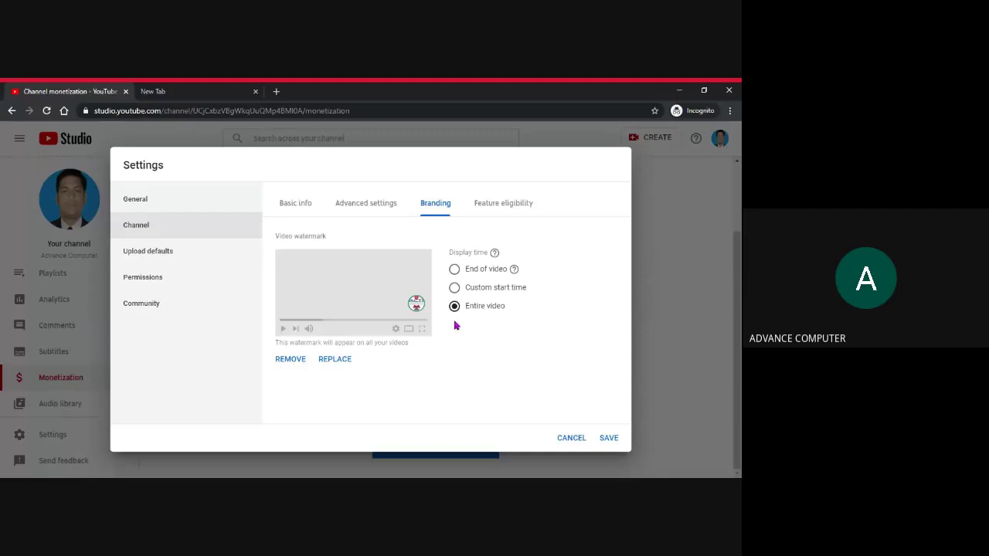
pyautogui.click(607, 438)
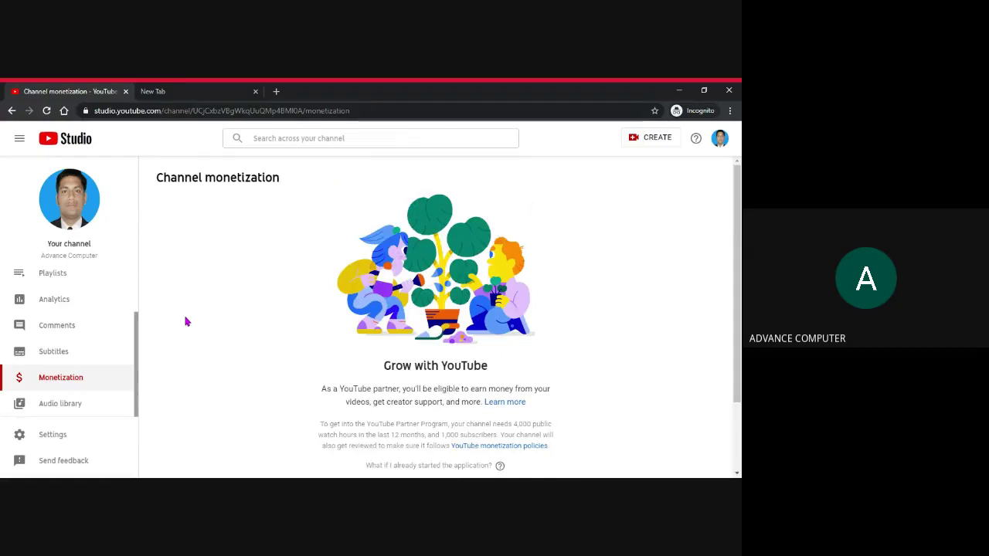
# - Open the account menu
pyautogui.click(720, 141)
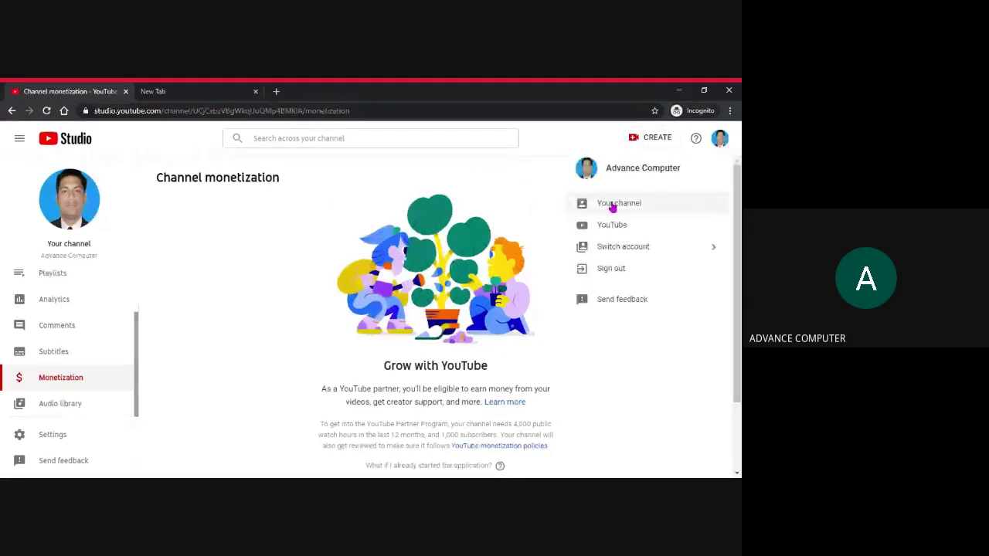